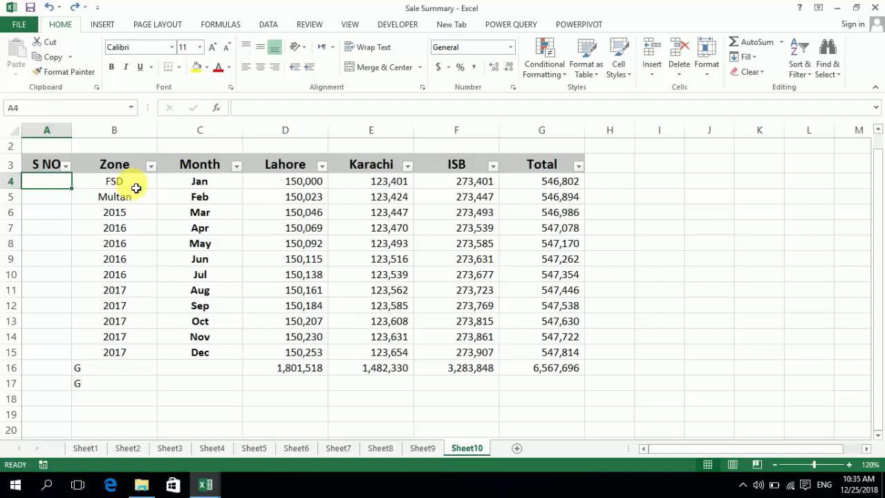
Enter 1 and 2 in A4 and A5 and extend the number series down to A12
text(12)
key(BackSpace)
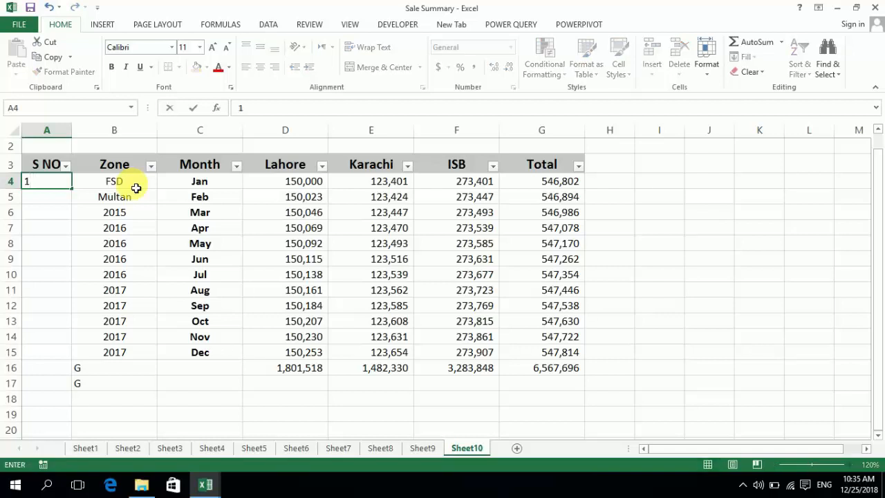
key(Return)
text(2)
key(Return)
key(Up)
key(Up)
key(shift+Down)
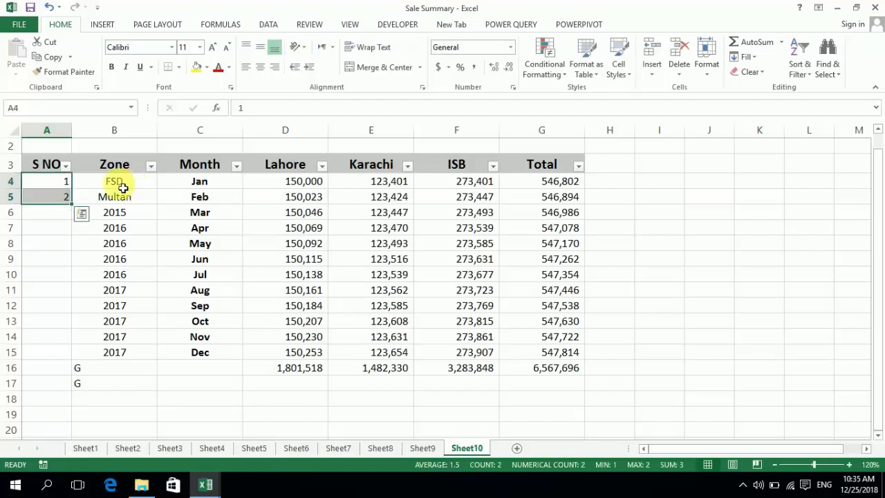
drag(72, 204, 81, 313)
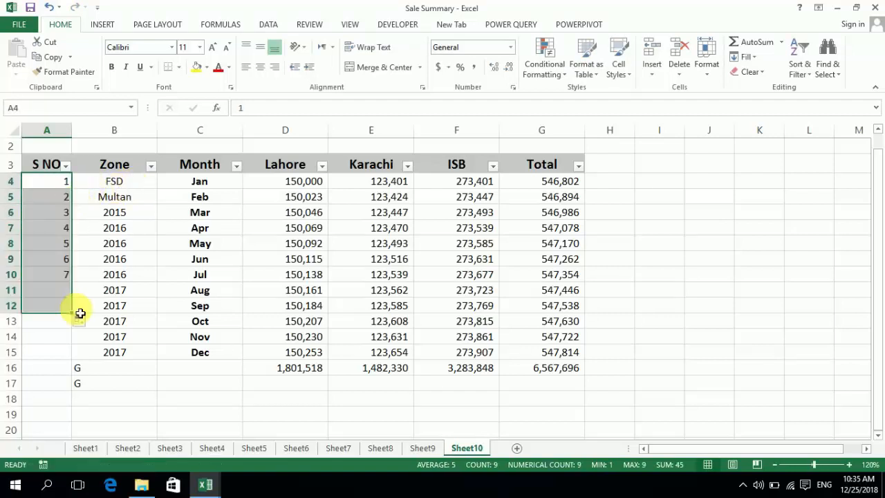
Replace A5 with the formula =A4+1 and fill it down the S NO column to A14
key(Down)
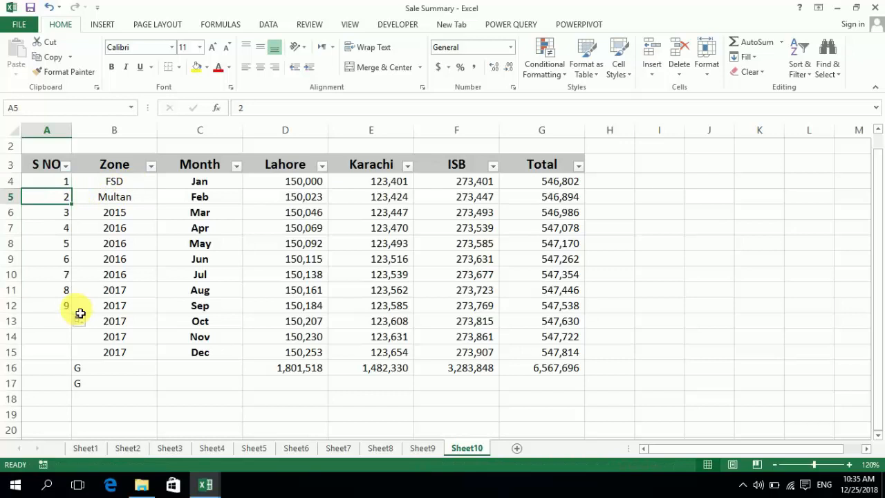
text(=)
key(Up)
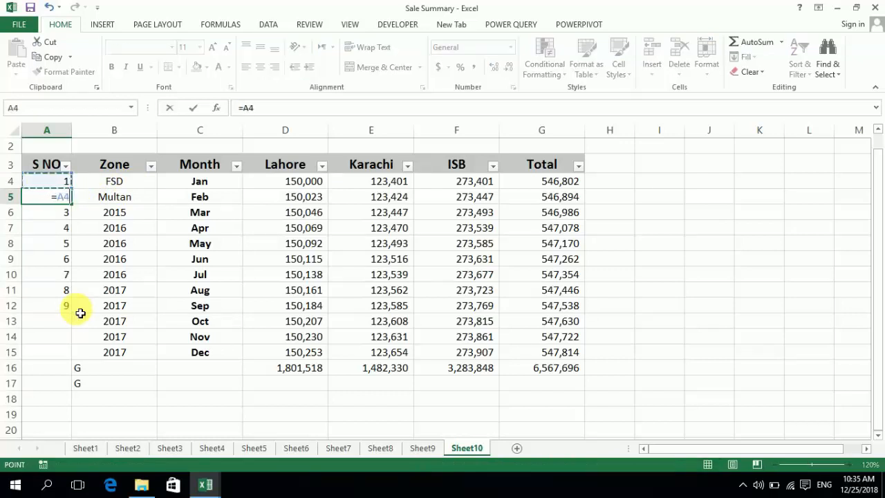
text(=)
key(BackSpace)
text(+1)
key(ctrl+Return)
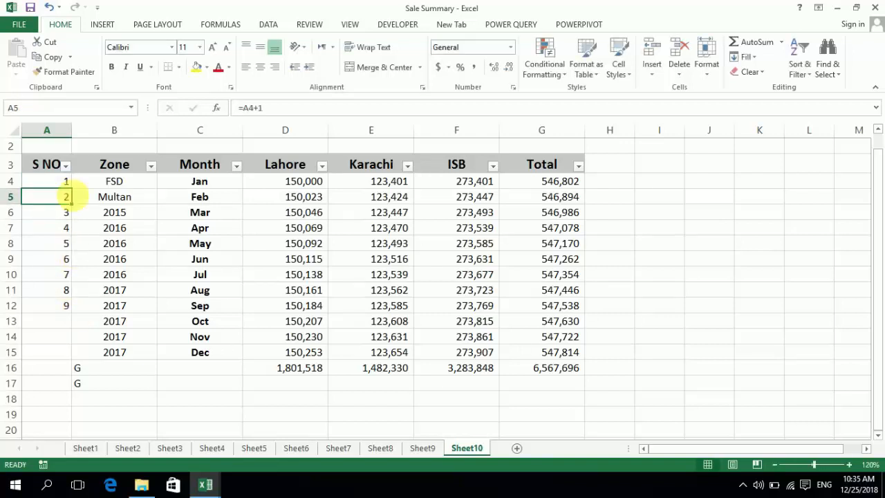
drag(71, 205, 79, 348)
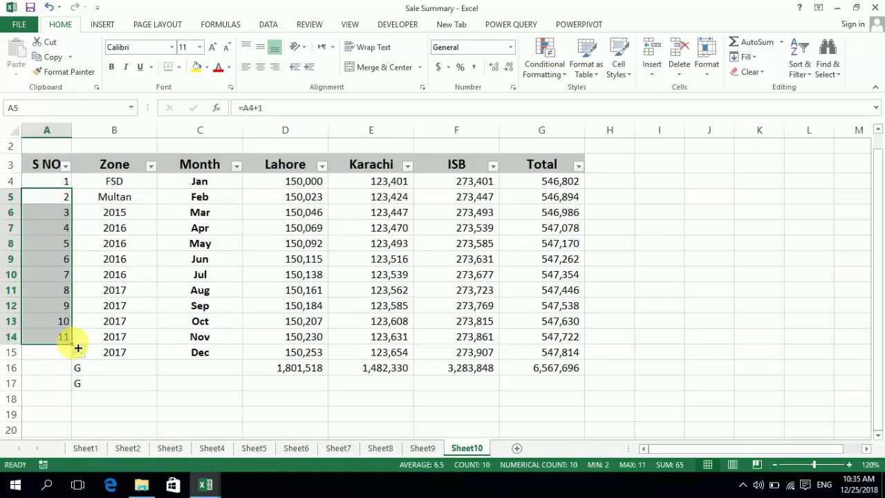
Clear all serial numbers from A4:A14 in the S NO column
key(Delete)
key(Up)
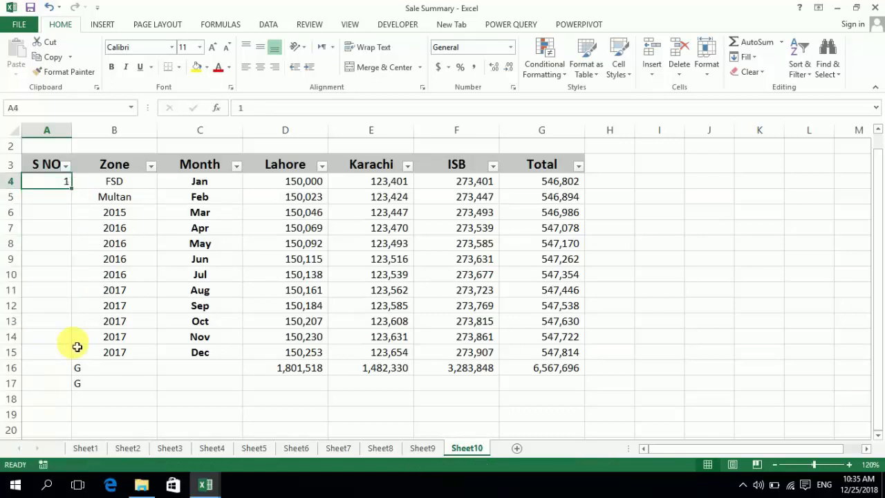
key(Delete)
Enter the formula =ROW(A1) in A4 and fill it down to A11
text(=R)
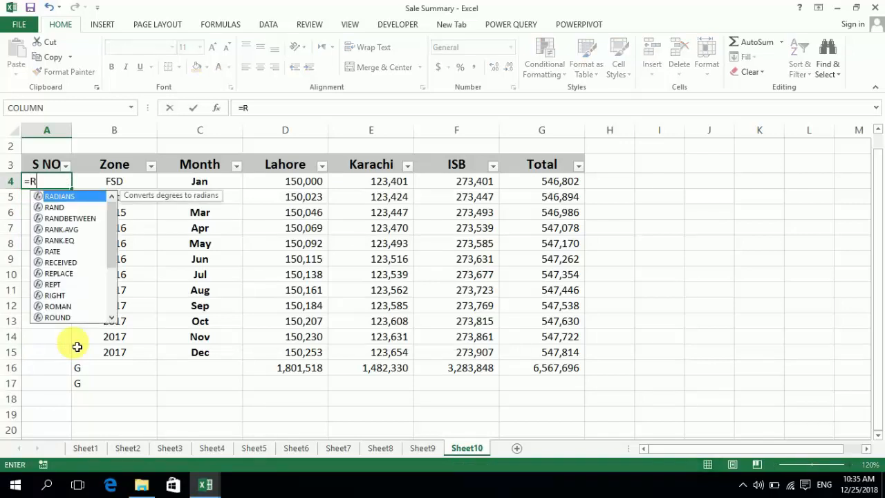
text(OW)
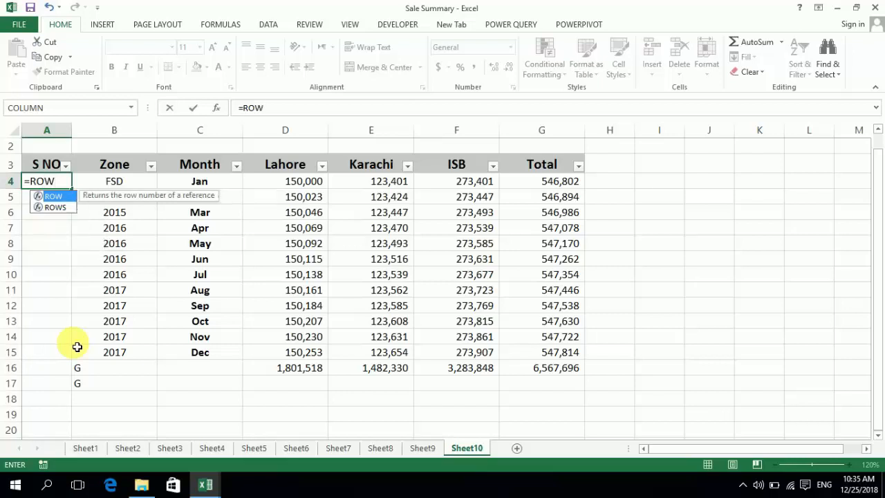
text(()
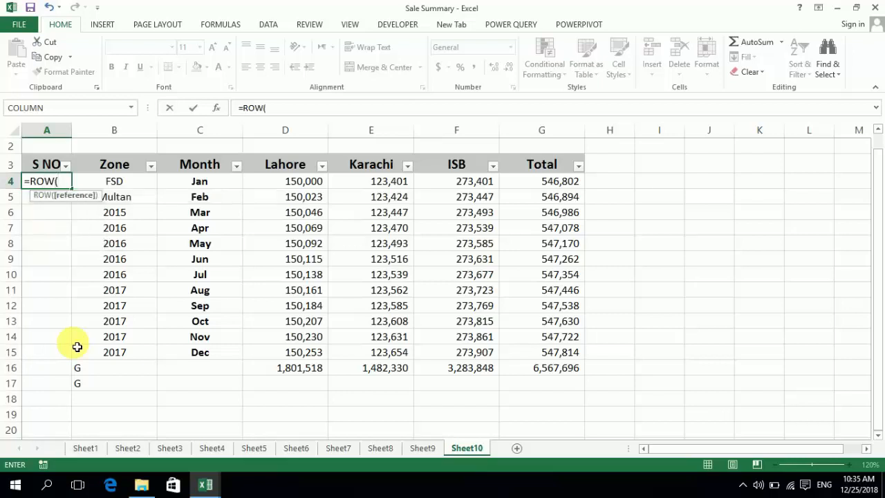
text(A1))
key(Return)
key(Up)
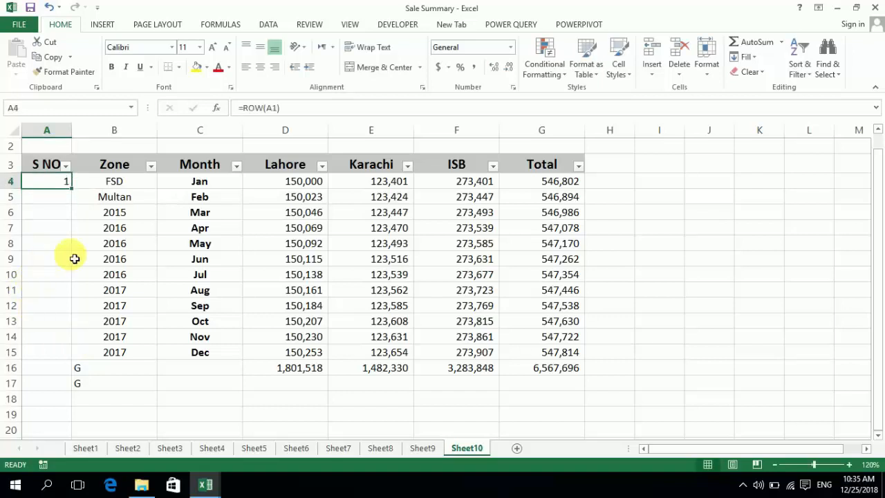
drag(72, 189, 74, 300)
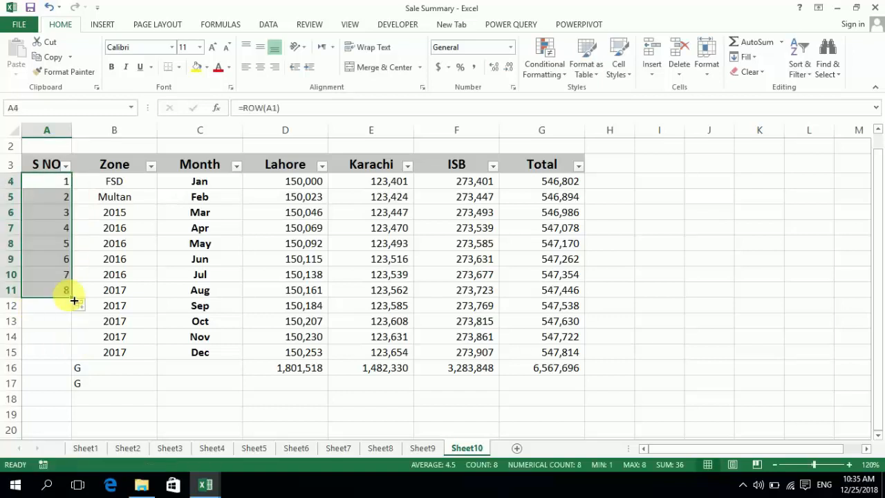
Change the formula in A4 to =ROW(A1:A1) and fill it down to A14
key(Down)
key(Up)
key(F2)
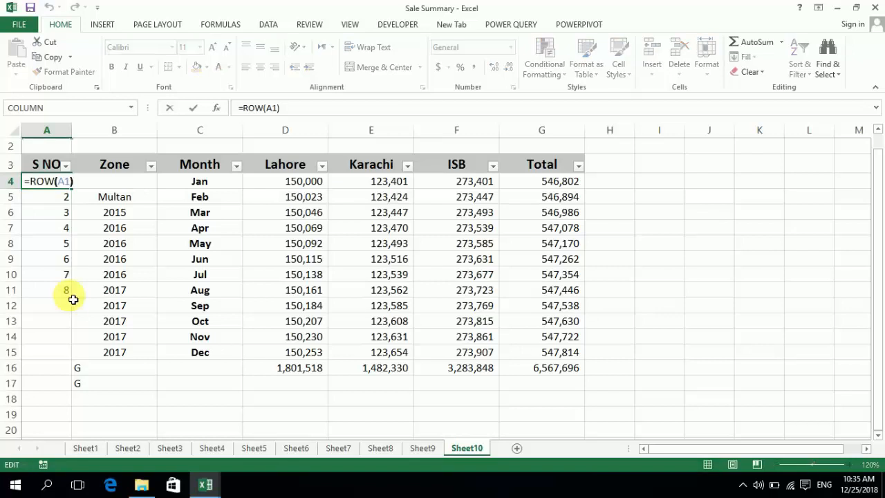
key(Left)
text(:)
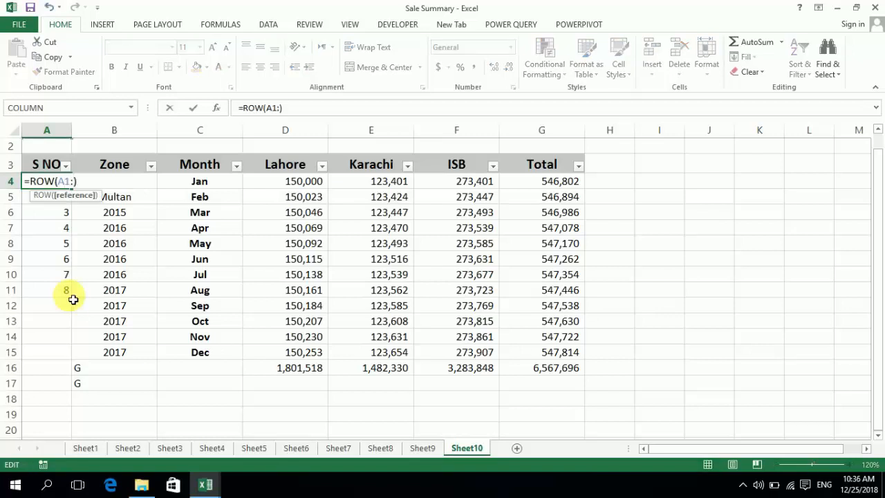
text(A:)
key(BackSpace)
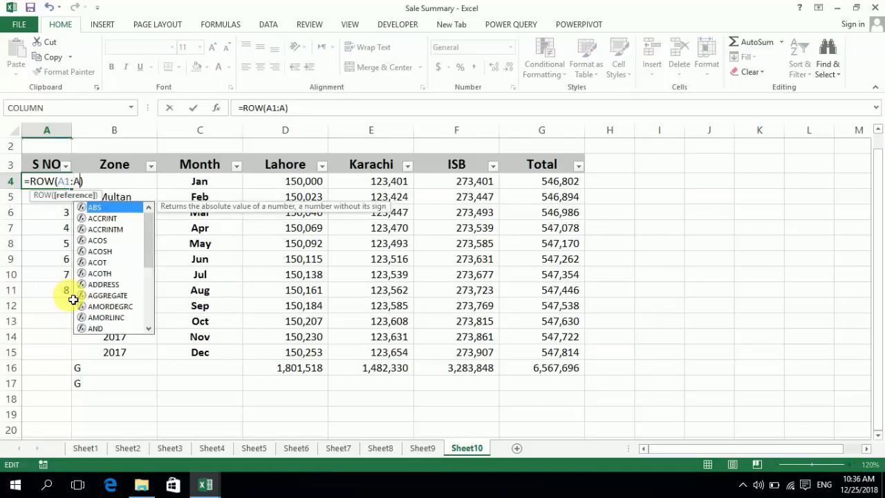
text(1)
key(Return)
key(Up)
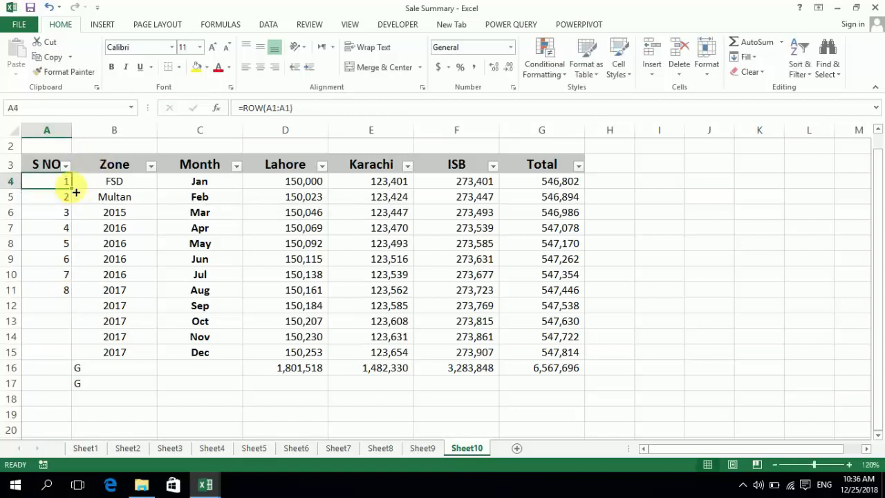
drag(72, 188, 62, 353)
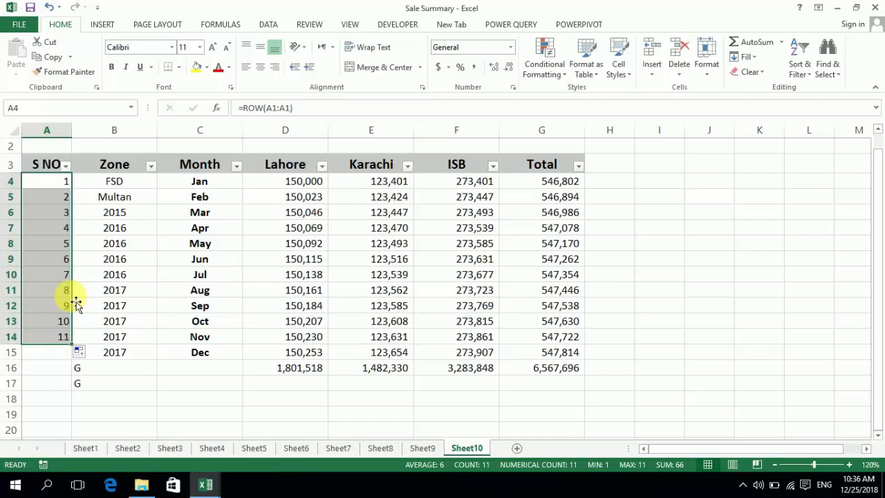
Remove the filter from the table's header row A3:G3
key(Up)
key(shift+Right)
key(shift+Right)
key(shift+Right)
key(shift+Right)
key(shift+Right)
key(shift+Right)
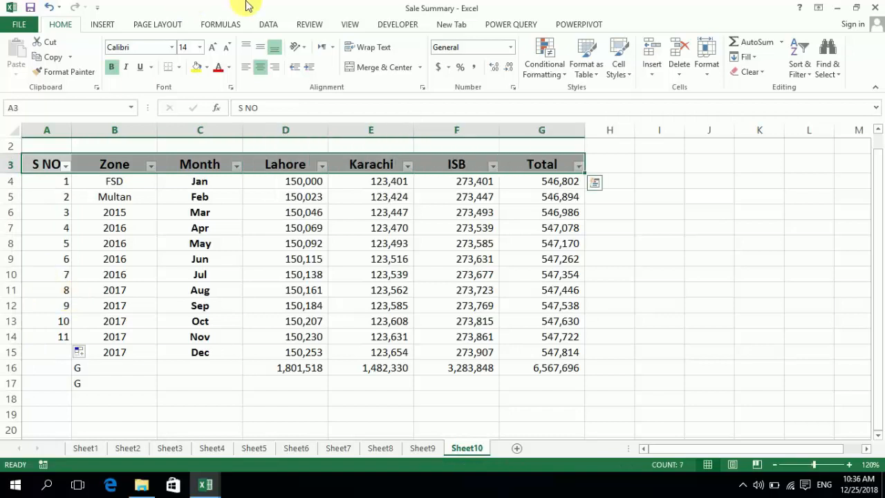
click(269, 27)
click(343, 56)
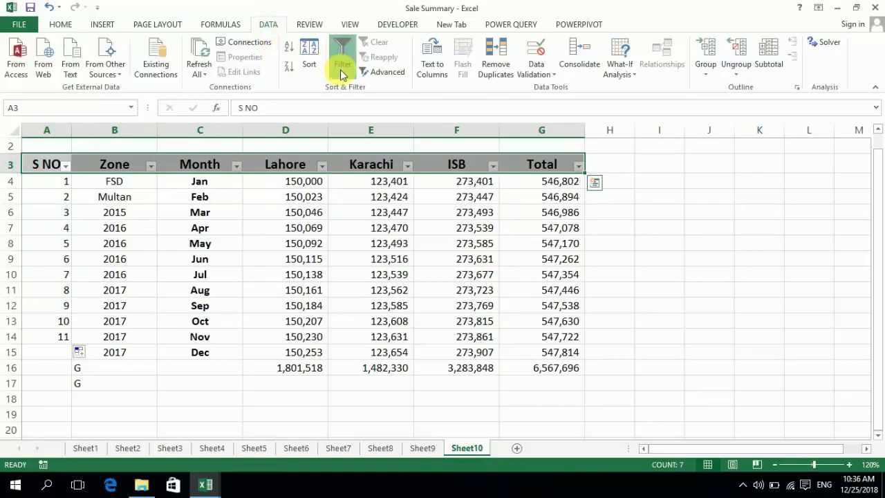
Clear all entries below the Zone header, from B4 to B17
click(67, 187)
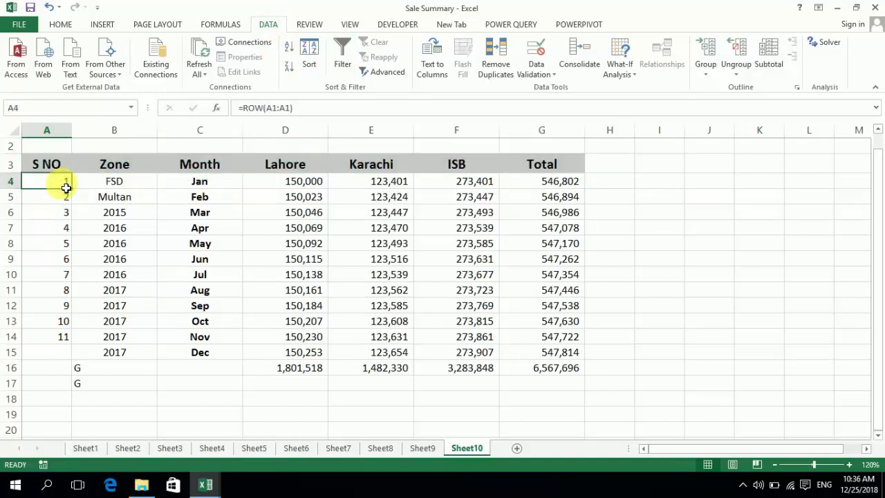
key(Right)
key(Left)
key(Right)
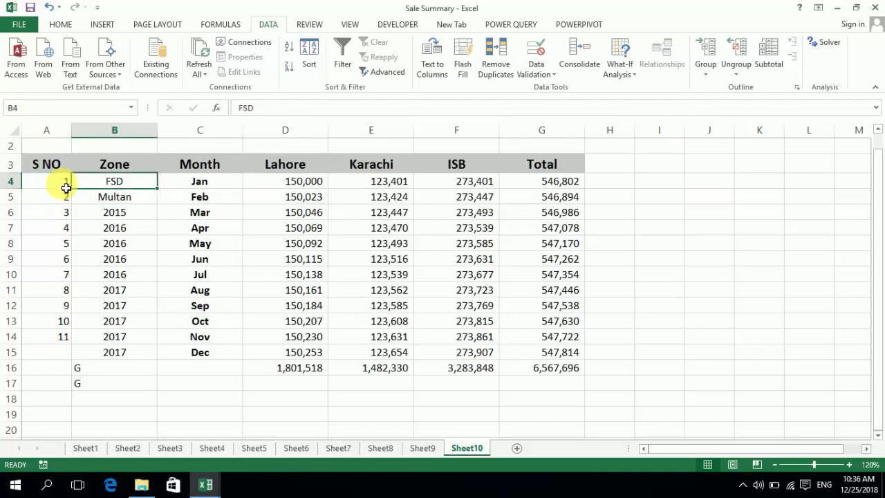
key(Down)
key(shift+Down)
key(shift+Down)
key(shift+Down)
key(shift+Down)
key(shift+Down)
key(shift+Down)
key(shift+Down)
key(shift+Down)
key(shift+Down)
key(shift+Down)
key(shift+Down)
key(shift+Down)
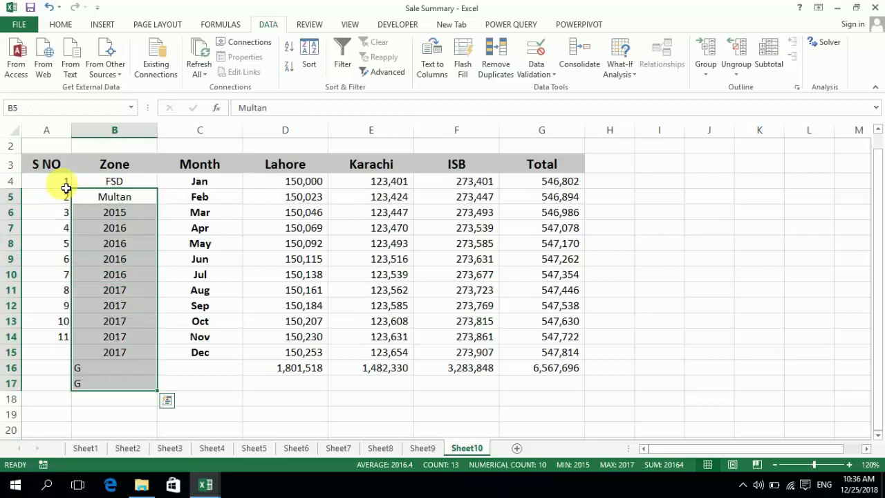
key(Delete)
key(Left)
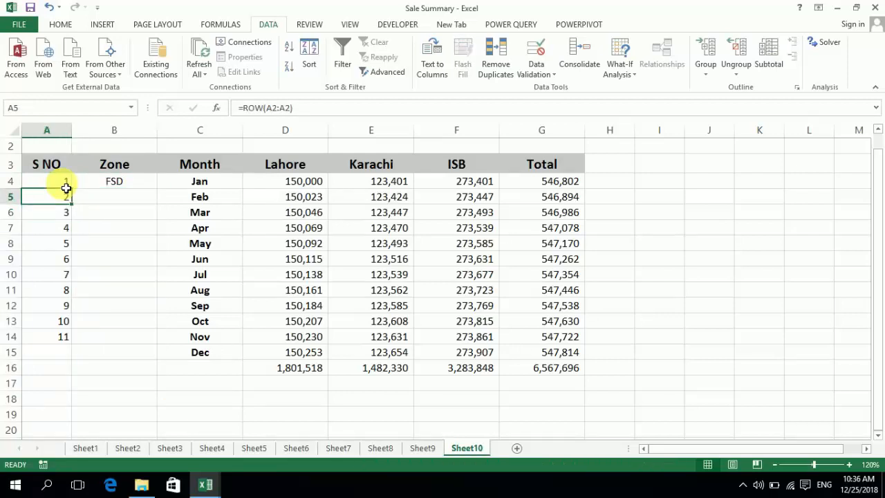
click(126, 183)
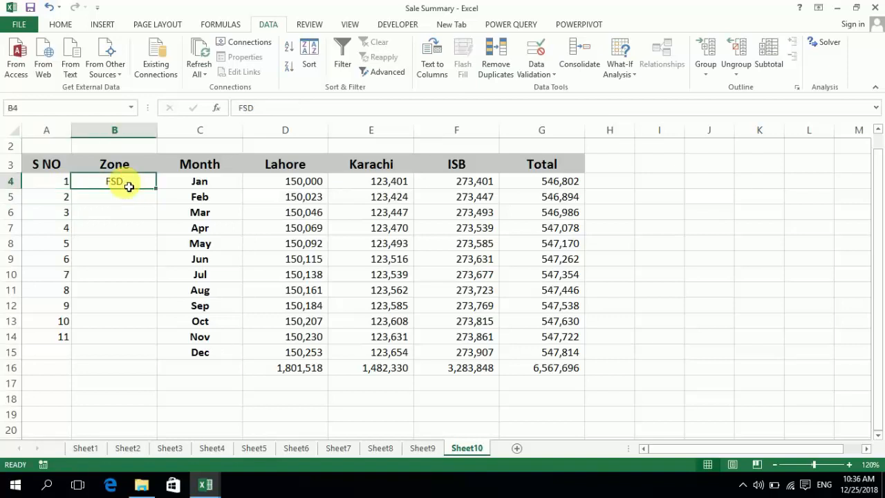
key(Delete)
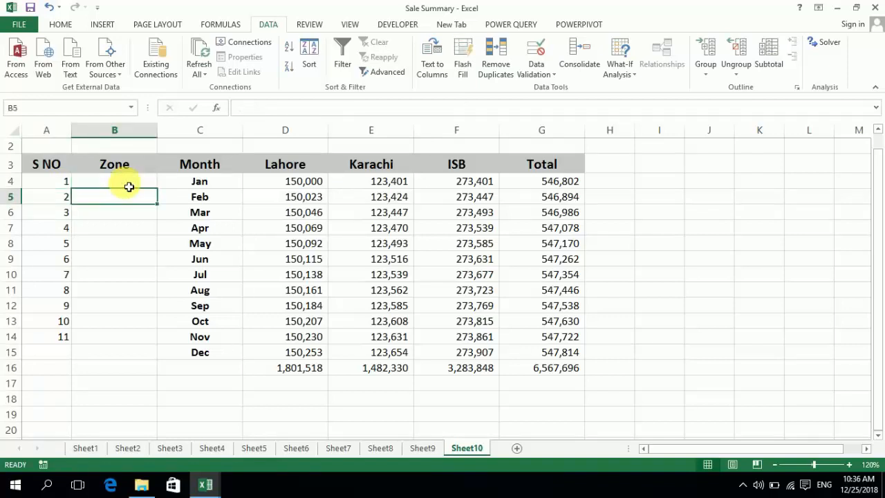
Wrap the A4 formula in a blank check, making it =IF(B4="","",ROW(A1:A1)), and accept the suggested bracket correction
key(Left)
key(F2)
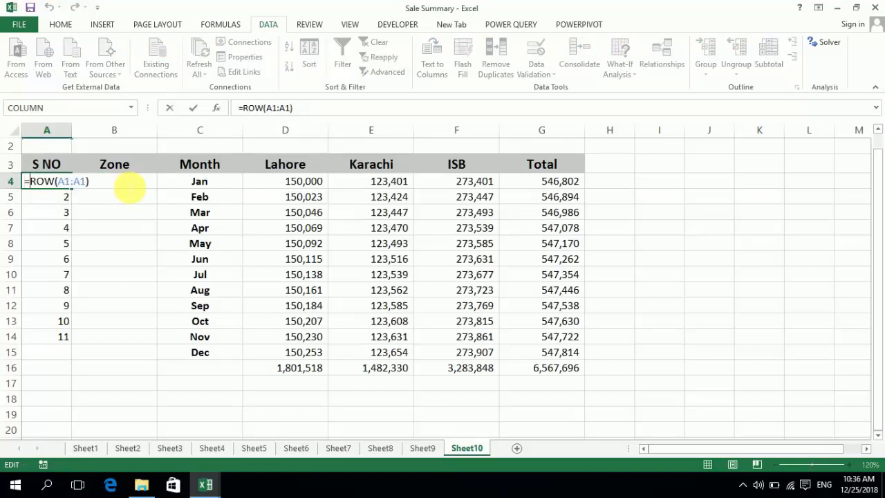
text(IF()
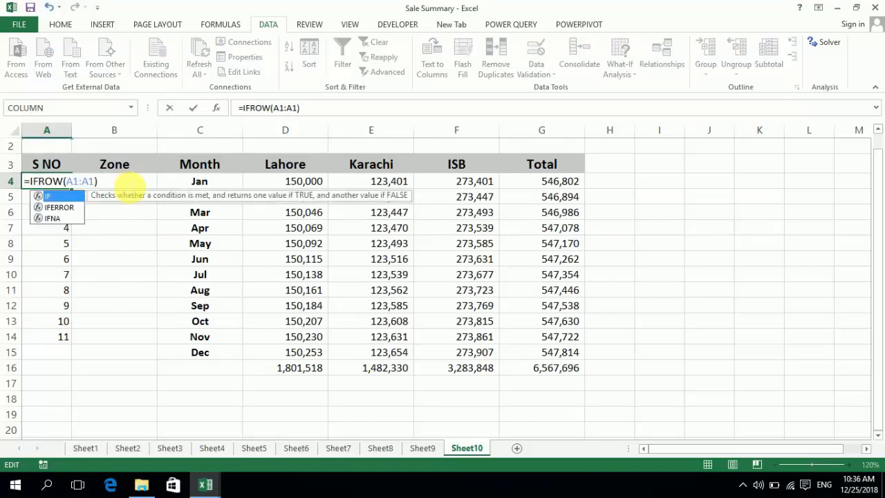
text(B)
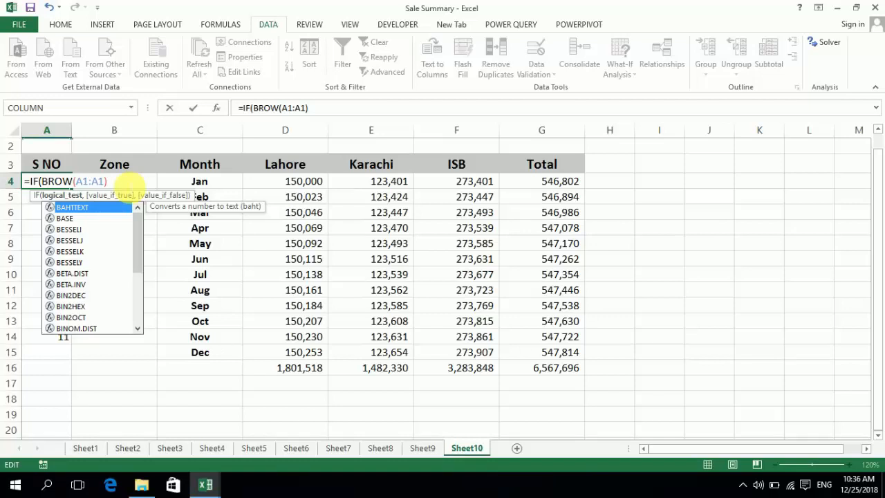
text(4)
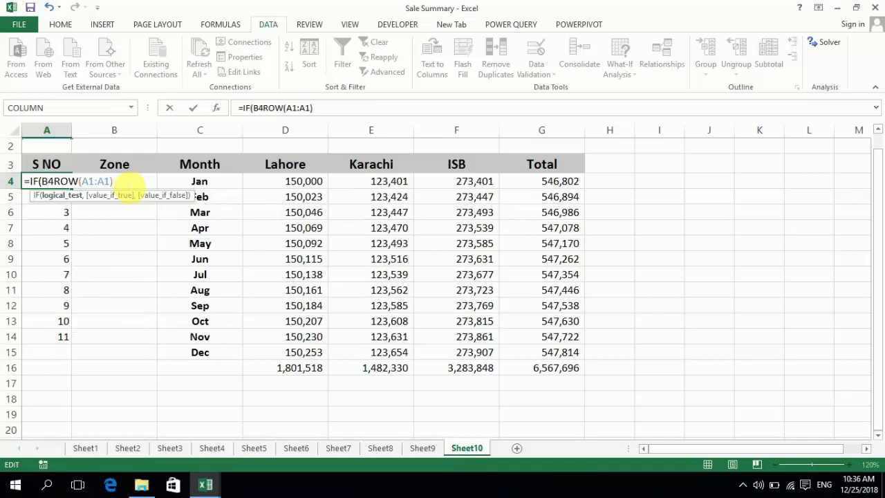
text(=)
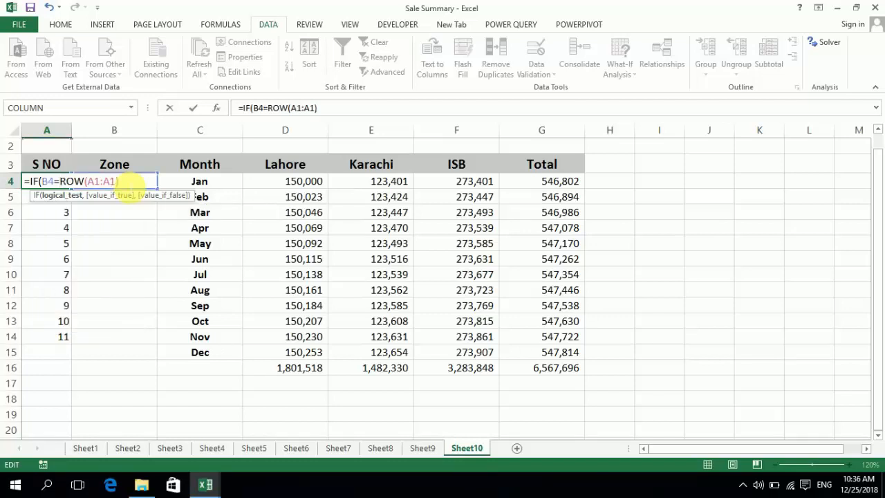
text("")
text(,"")
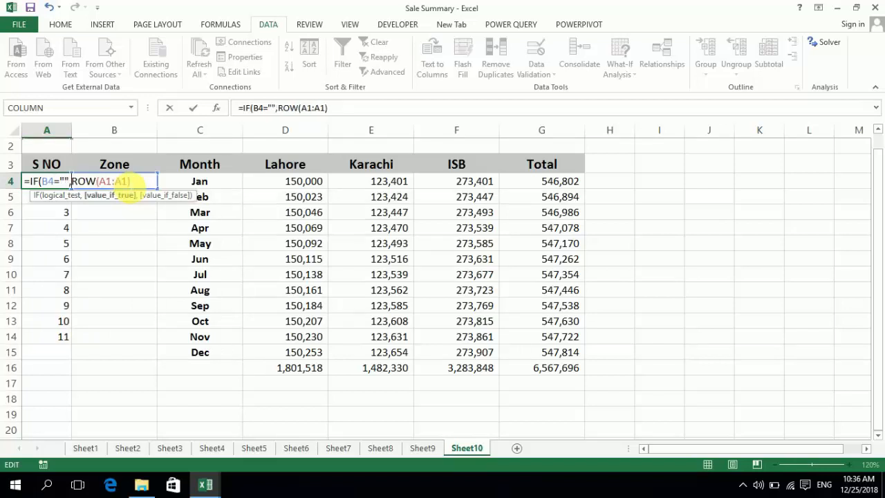
text(,)
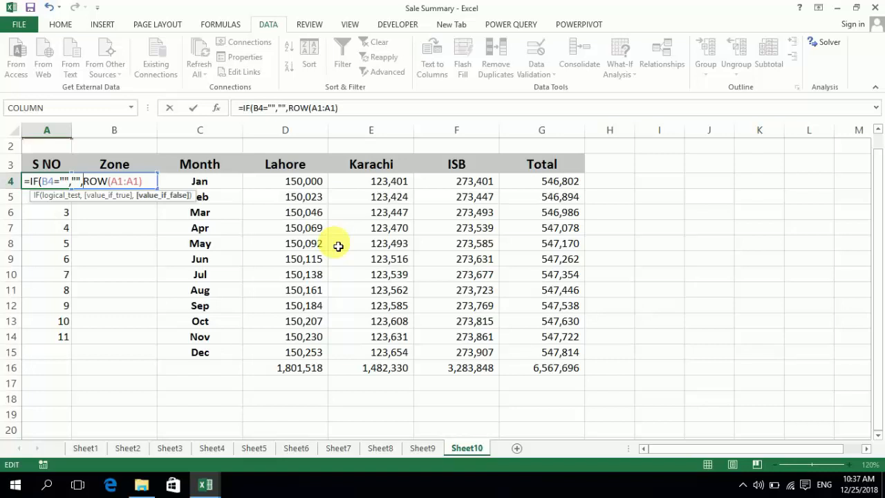
key(Return)
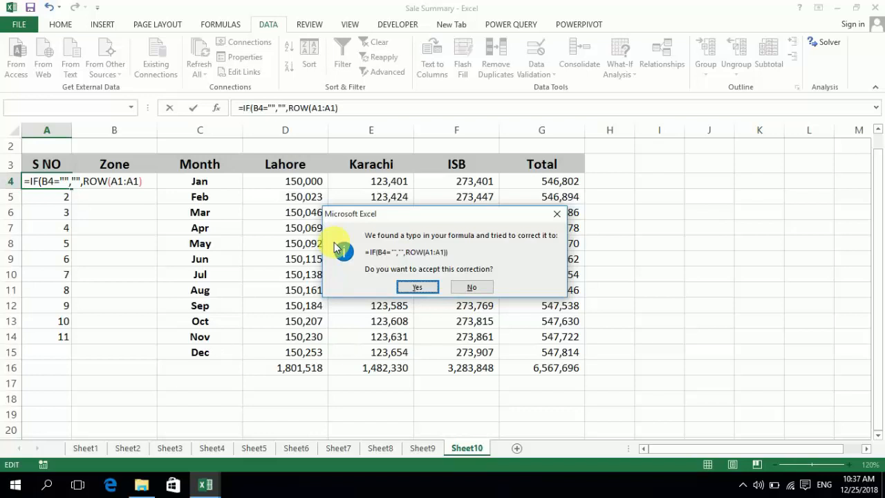
click(424, 286)
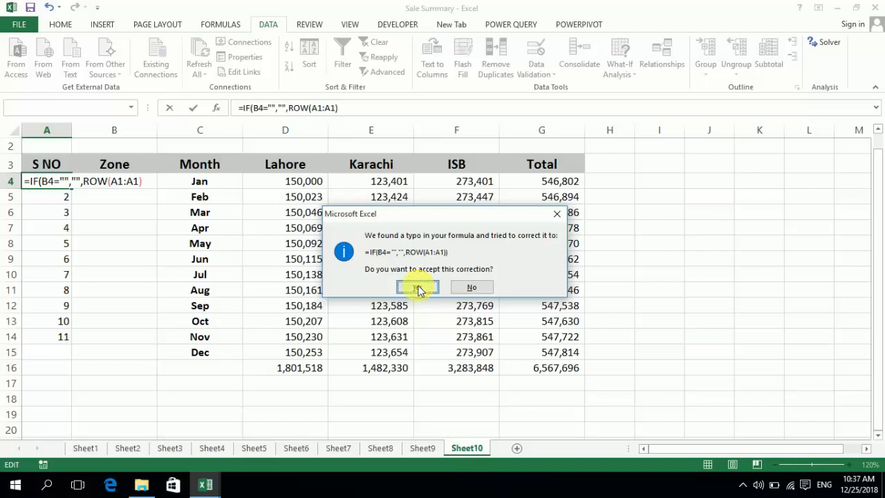
click(418, 288)
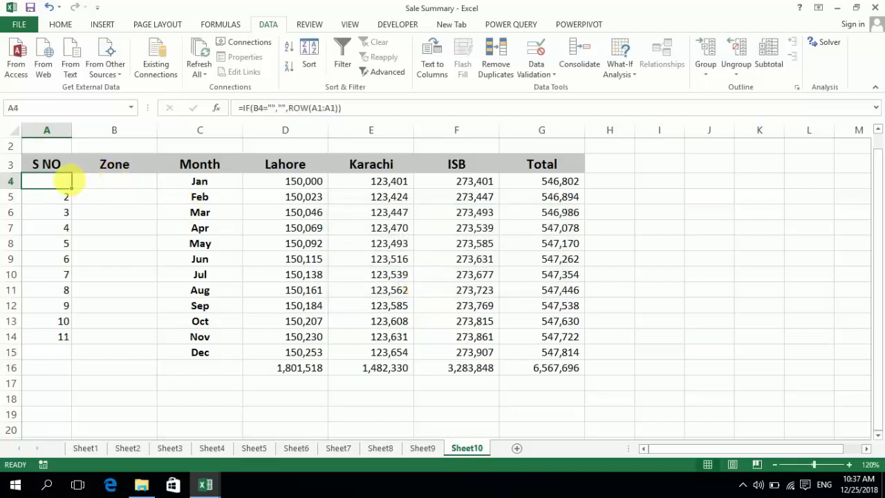
Fill the blank-checking serial number formula from A4 down to A15
mouse_move(71, 186)
mouse_down()
mouse_move(79, 328)
mouse_move(69, 359)
mouse_up()
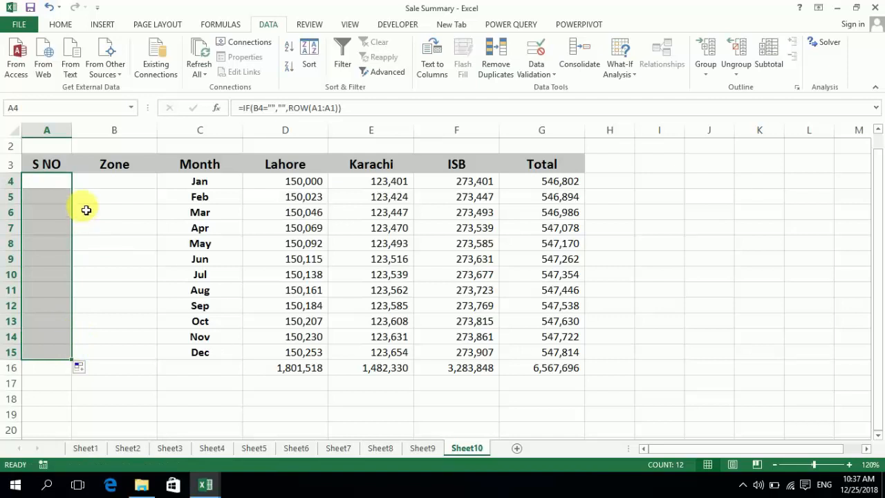
click(67, 183)
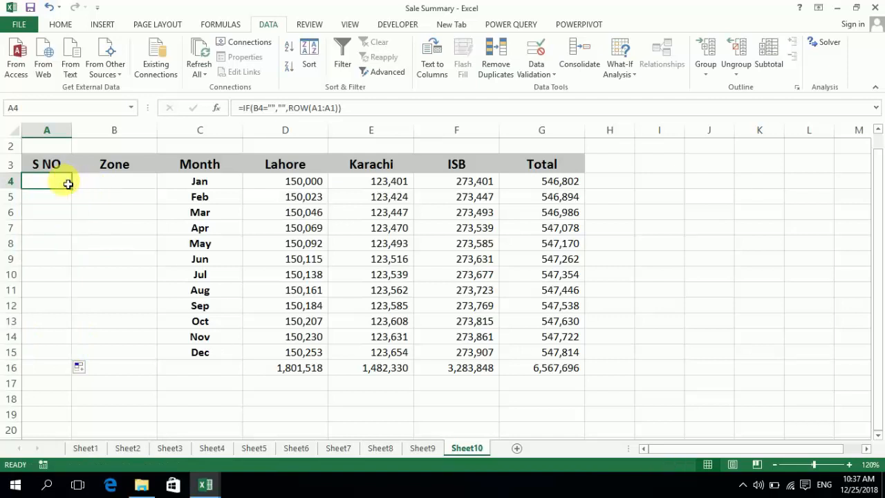
Enter E in each Zone cell from B4 to B10 to test the serial numbering
key(Right)
text(E)
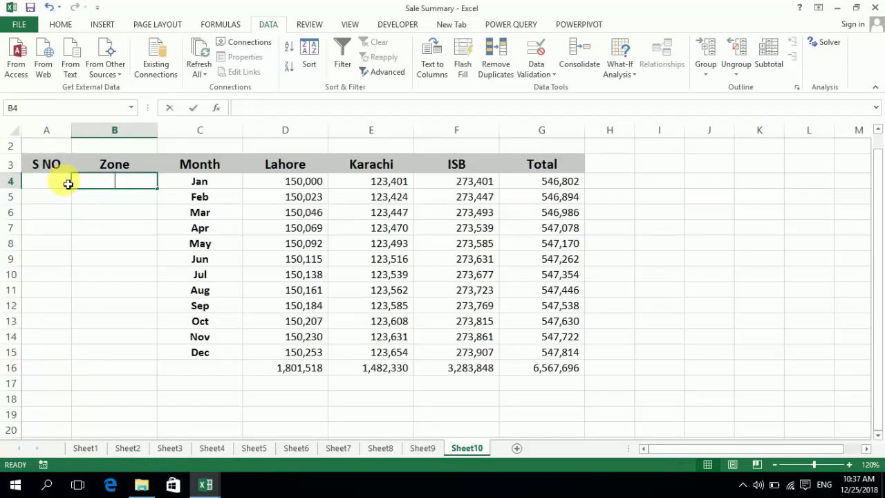
key(Return)
text(E)
key(Return)
text(E)
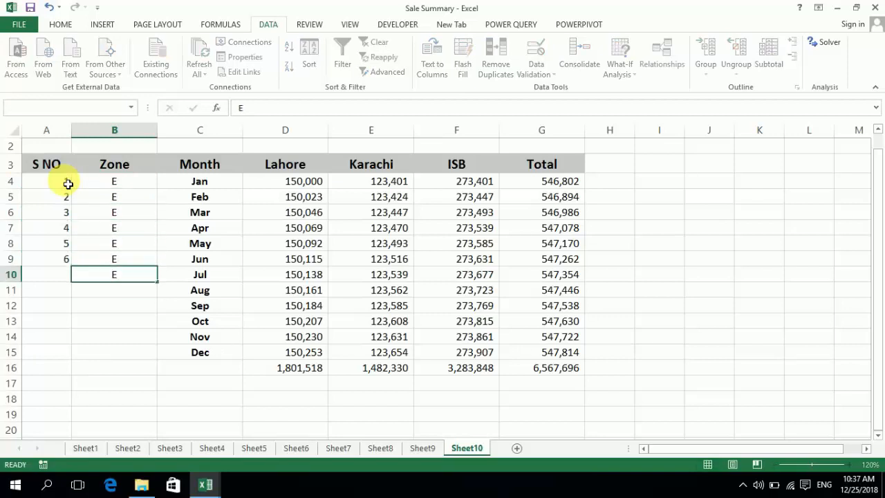
text( E E E E)
key(Up)
key(Up)
key(Up)
key(Up)
key(Up)
key(Up)
key(Up)
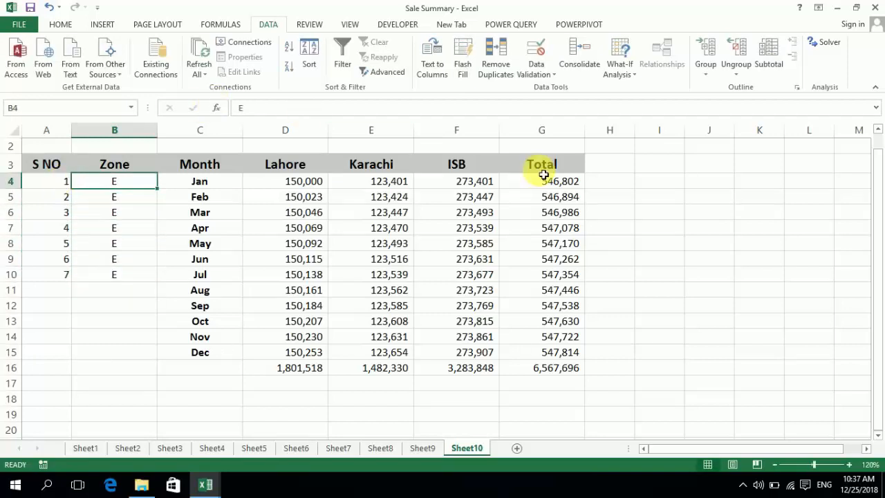
Replace the first three Zone entries, B4 to B6, with GUJRANWAL, GUJRAT and LAHORE
click(851, 465)
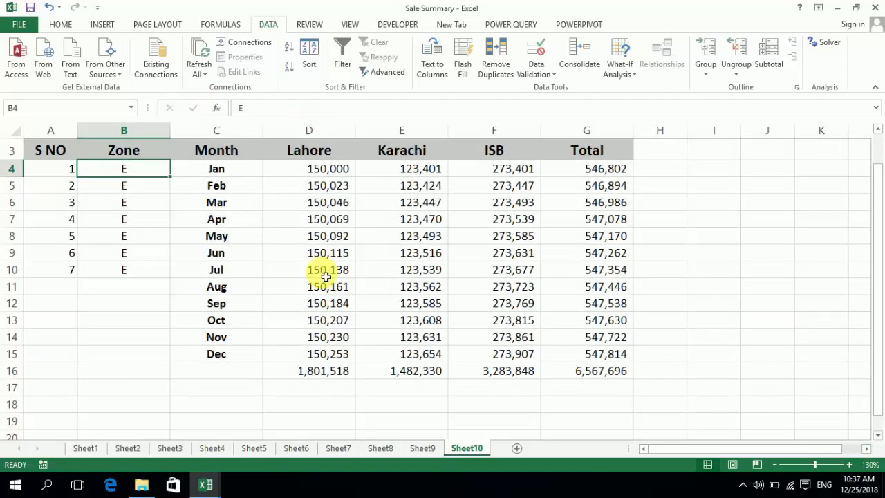
text(GUJE)
key(BackSpace)
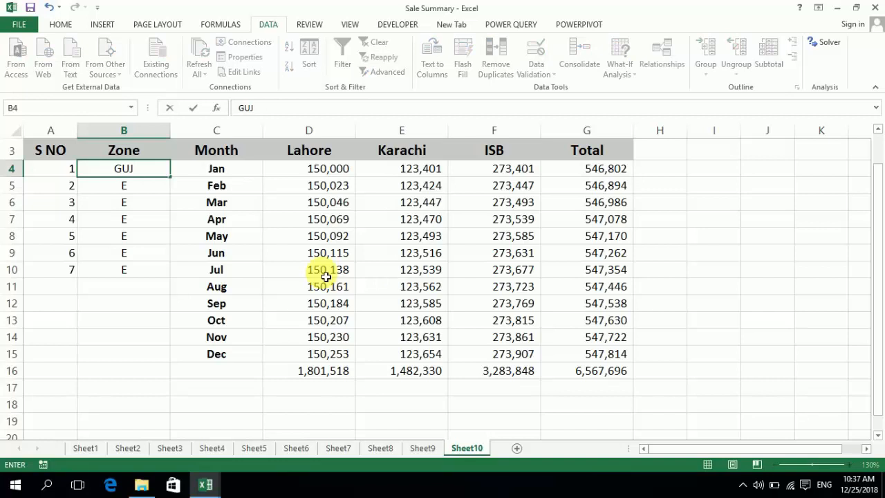
text(RANWAL)
key(Return)
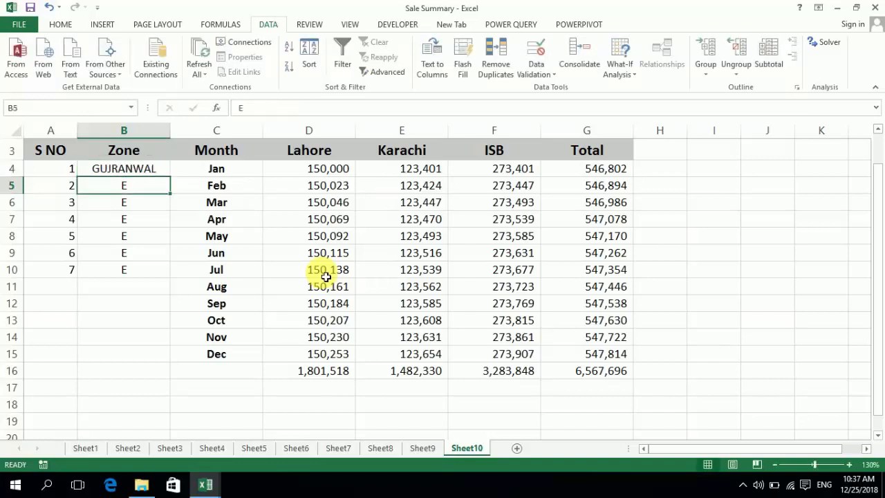
text(GUJRAT)
key(Return)
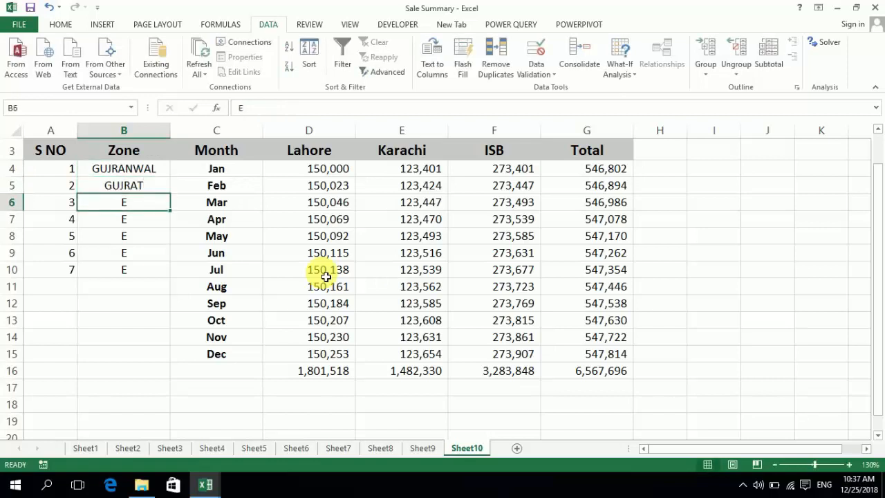
text(LAHORE)
key(Return)
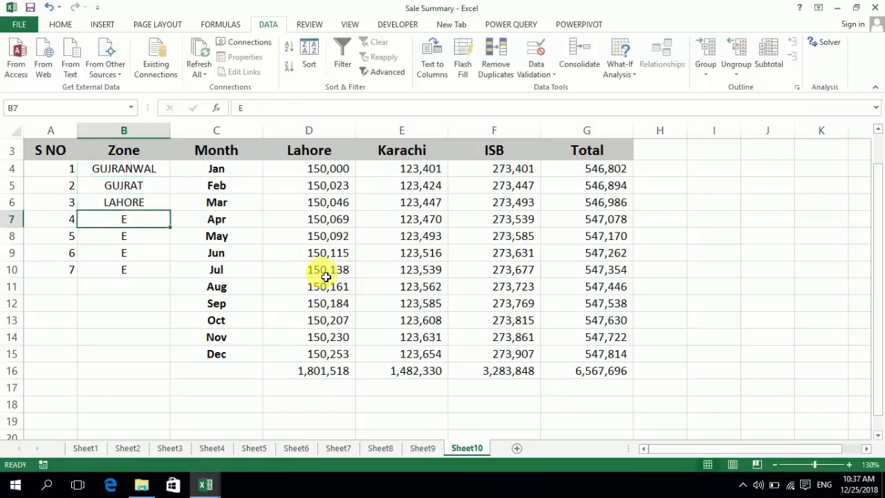
Replace the Zone entries in B7 to B10 with MUX, RY KHAN, DG KHAN and SLT
text(MUX)
key(Return)
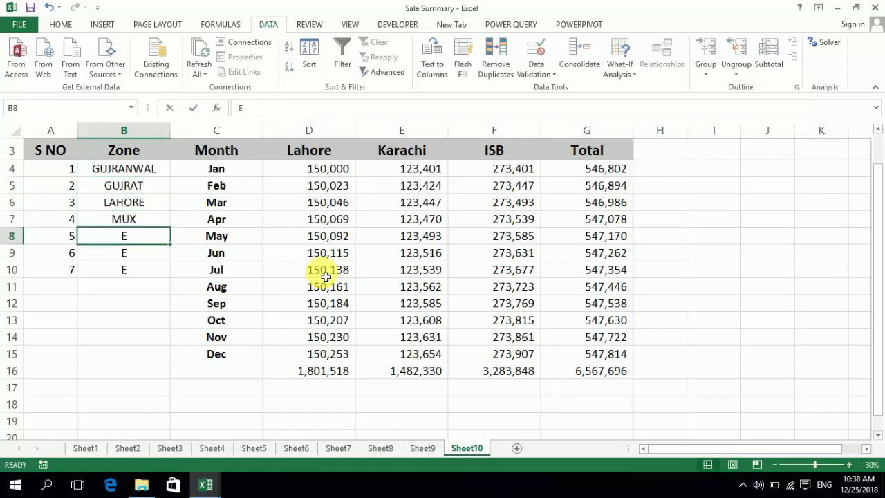
text(RY KHAN)
key(Return)
text(G)
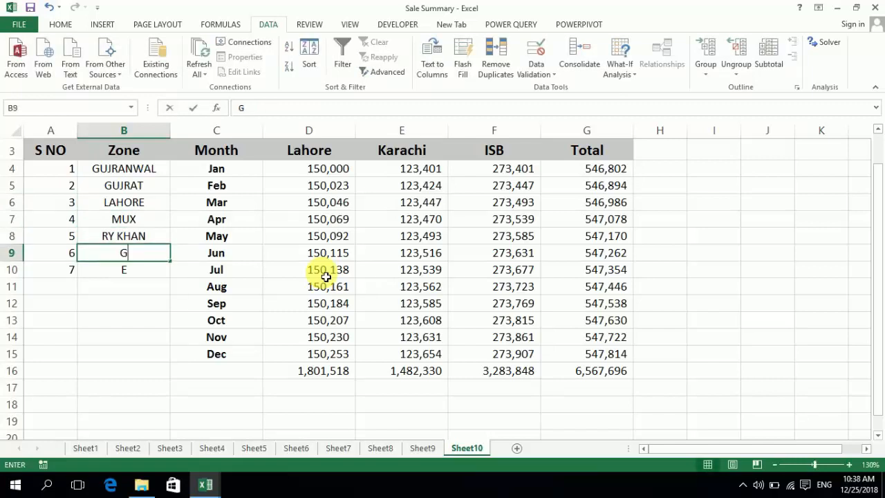
key(BackSpace)
text(DG KHAN)
key(ctrl+Return)
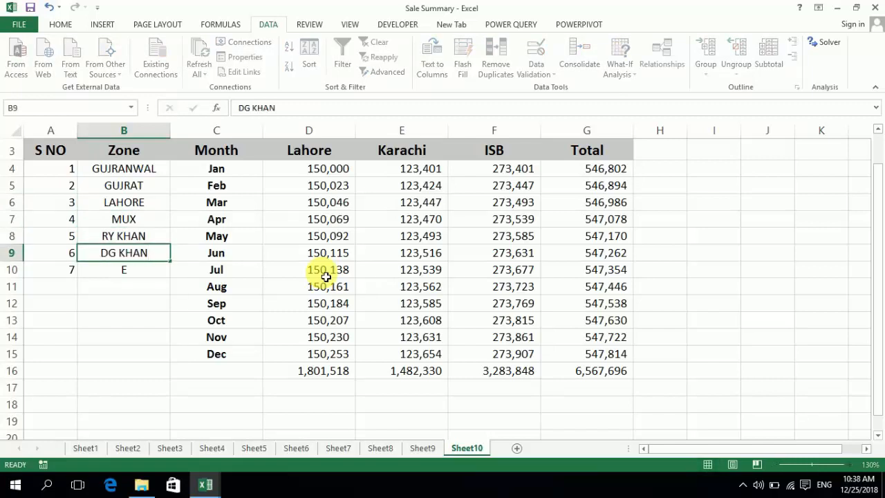
key(Return)
text(SL)
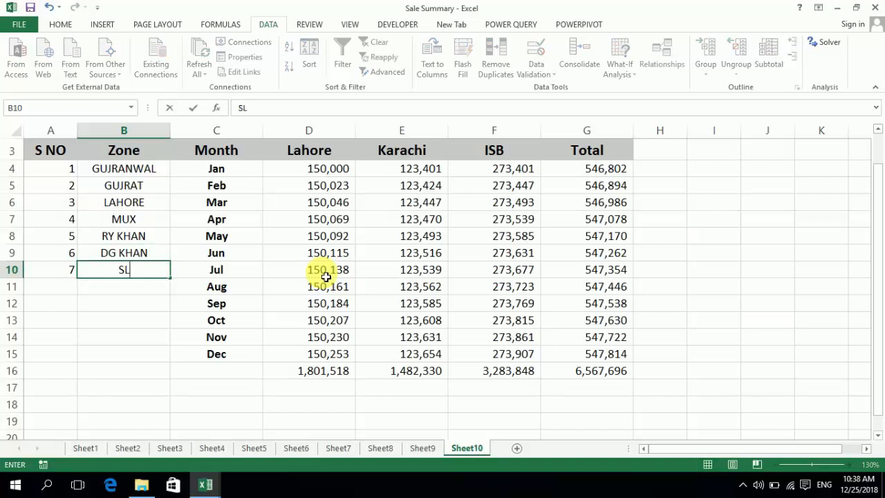
text(T)
key(Return)
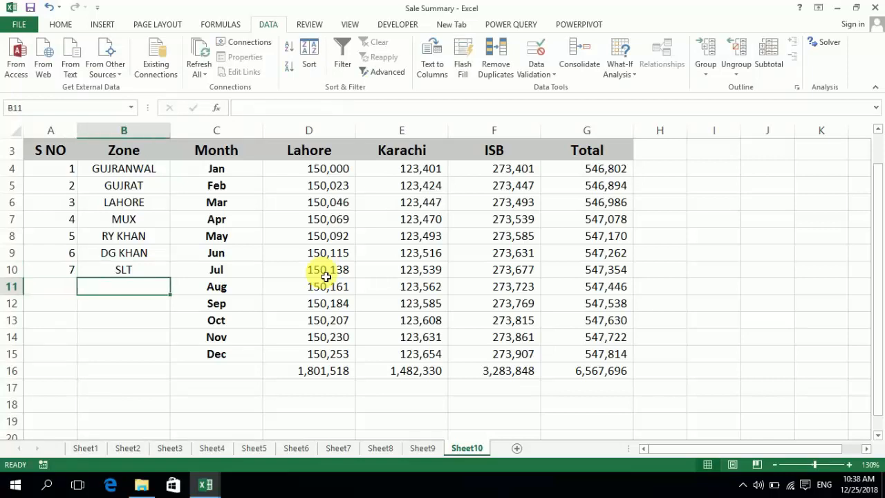
Enter SAHIWAL as the Zone for August in B11
text(SAHIW)
key(BackSpace)
key(BackSpace)
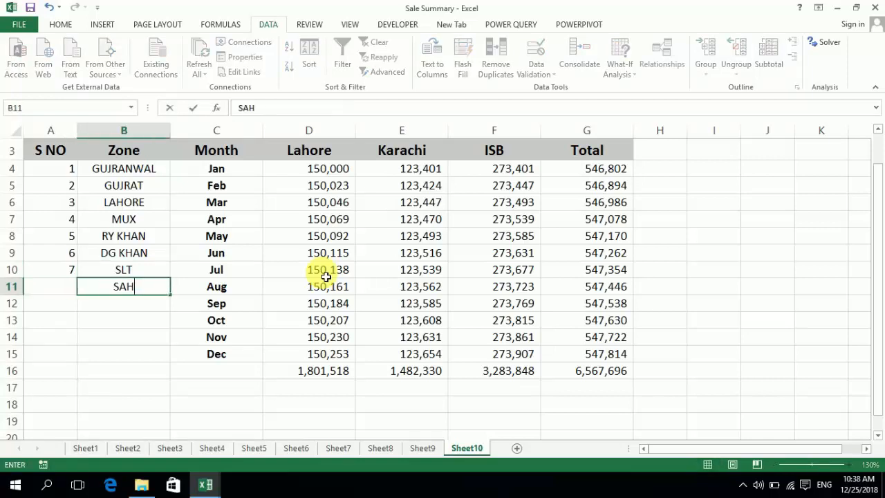
text(IWAL)
key(Page_Down)
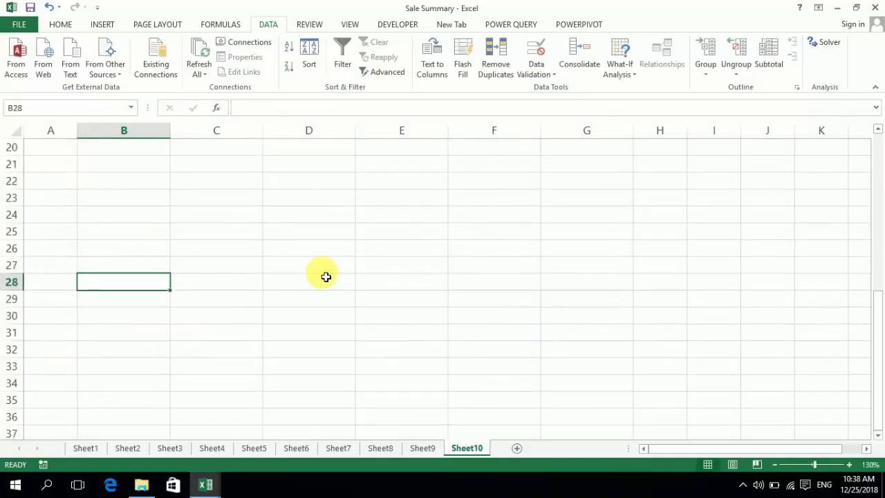
key(Up)
key(Up)
key(Up)
key(Up)
key(Up)
key(Up)
key(Up)
key(Up)
key(Up)
key(Up)
key(Up)
key(Up)
key(Up)
key(Up)
key(Up)
key(Up)
key(Up)
key(Up)
key(Up)
key(Up)
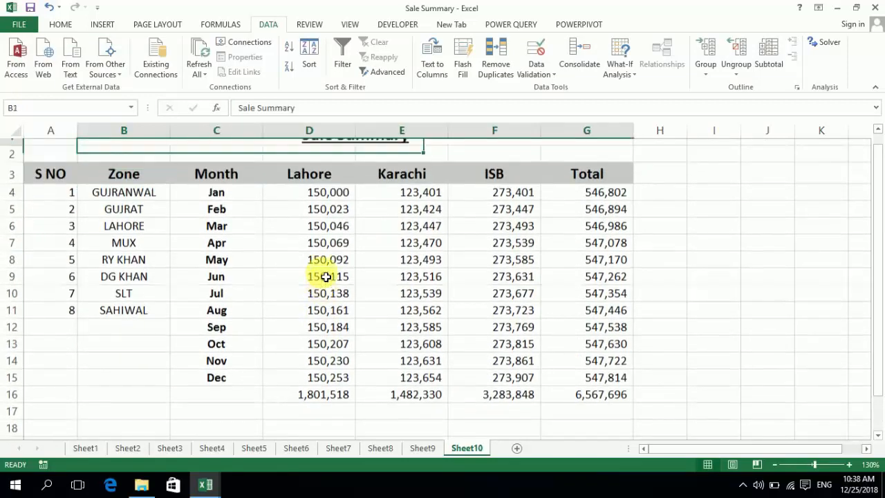
key(Down)
key(Down)
key(Down)
key(Down)
key(Down)
key(Down)
key(Down)
key(Down)
key(Down)
key(Down)
key(Down)
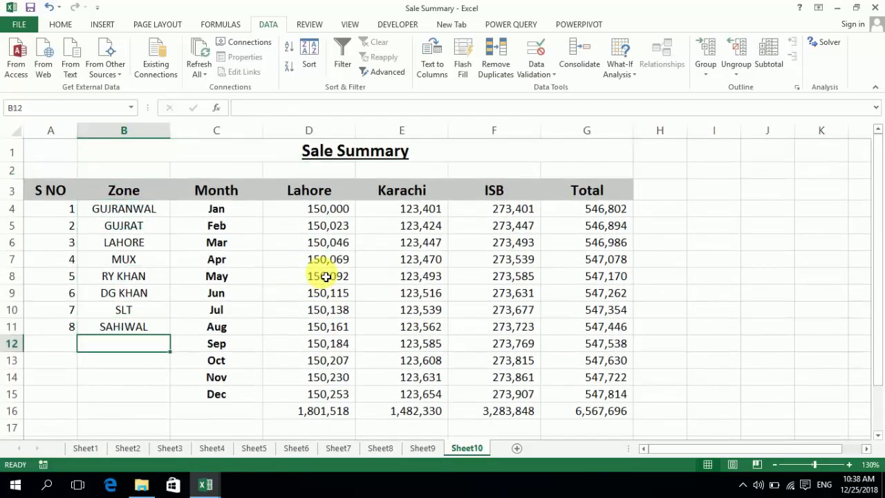
key(Up)
key(Up)
key(Down)
key(Down)
key(Up)
key(Up)
key(Up)
key(Up)
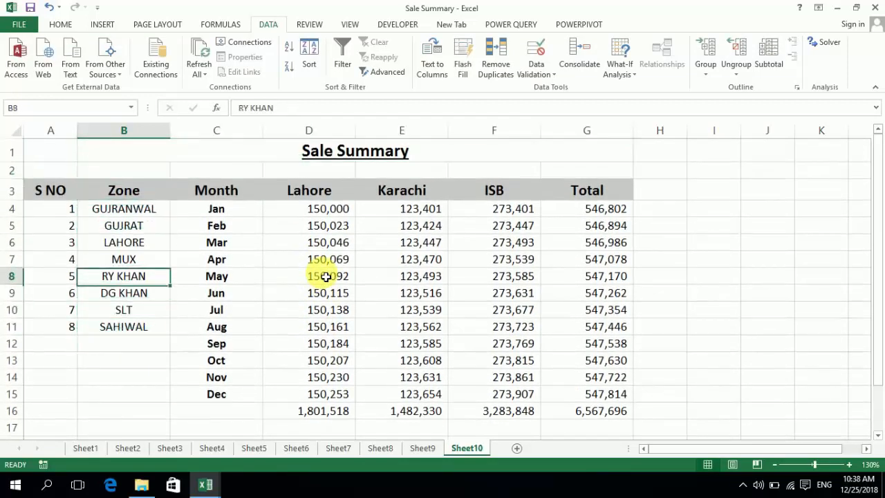
key(Up)
key(Down)
key(Down)
key(Down)
key(Down)
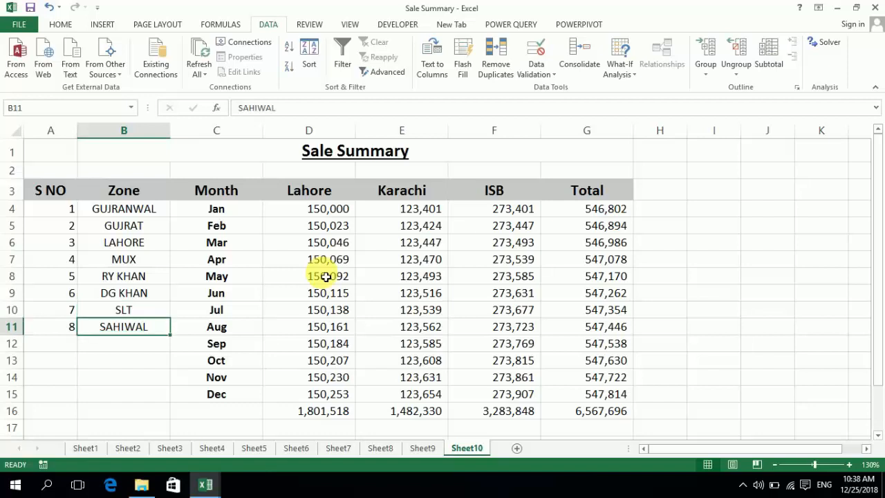
key(Up)
key(Down)
key(Up)
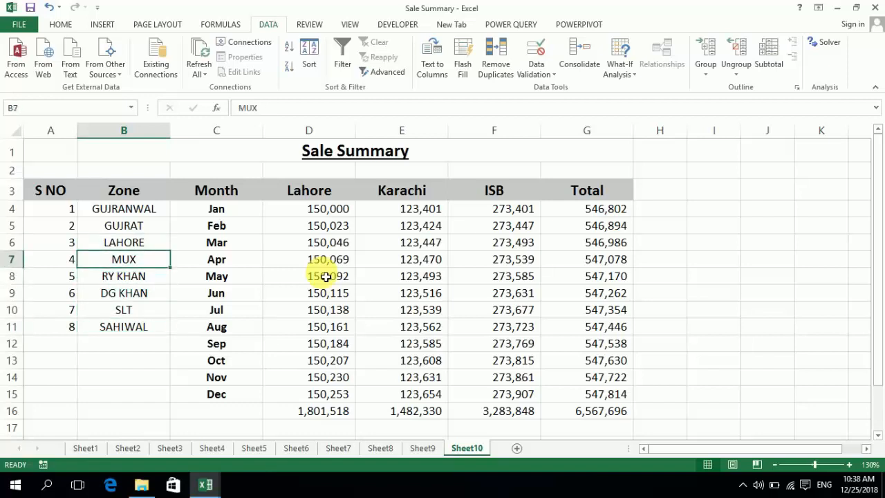
Inspect the serial number formula in A4 and its cell references without changing it
key(Up)
key(Up)
key(Up)
key(Left)
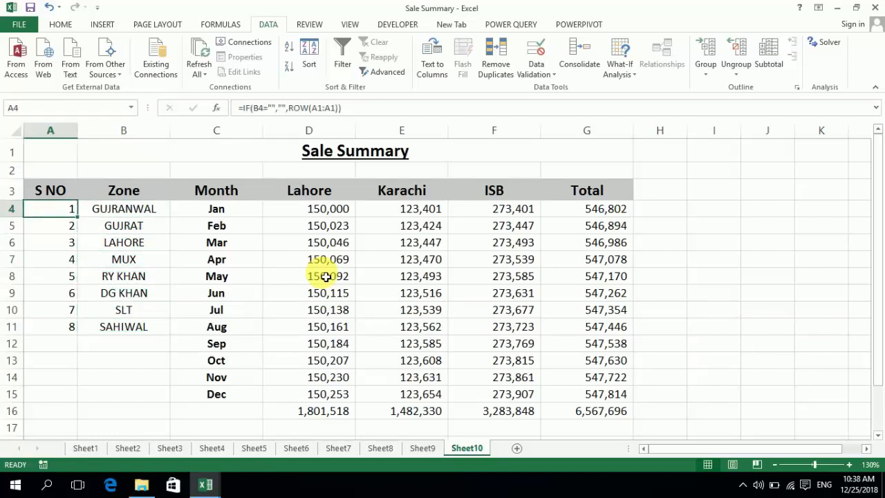
key(F2)
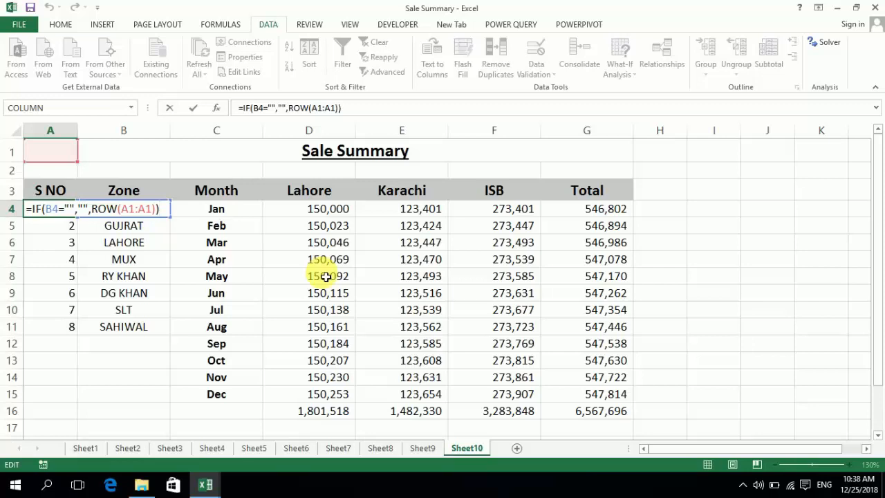
key(Escape)
Replace the formula in A4 with =ROW(A1) and fill it down to A16
text(=)
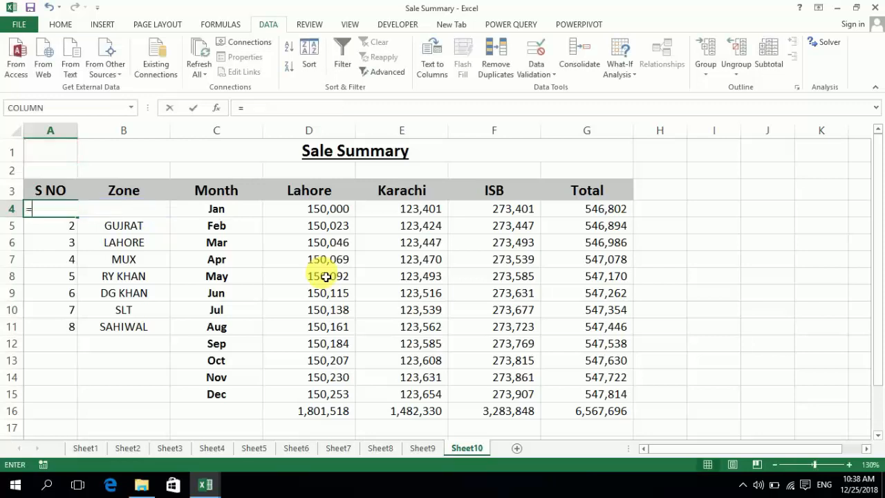
text(ROW()
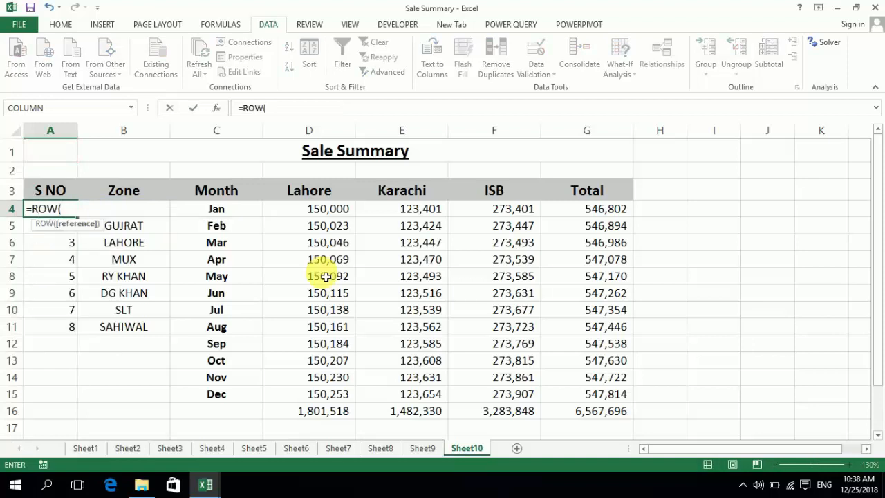
text(A1))
key(Return)
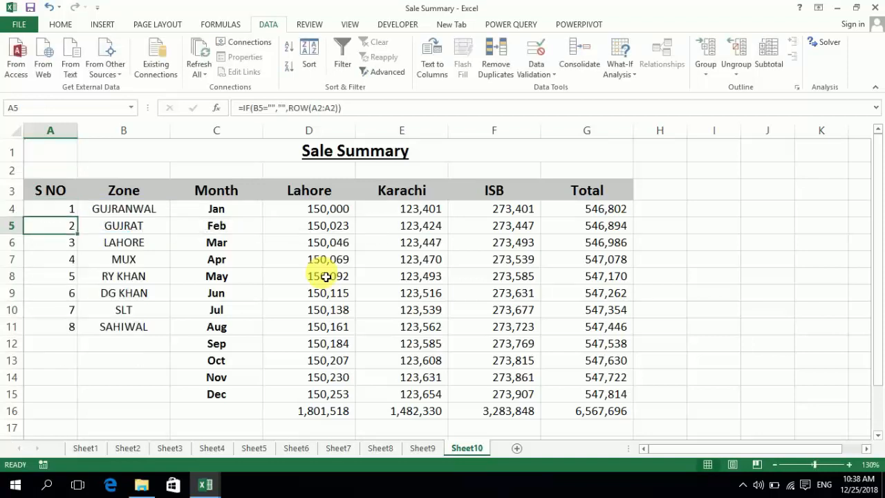
key(Up)
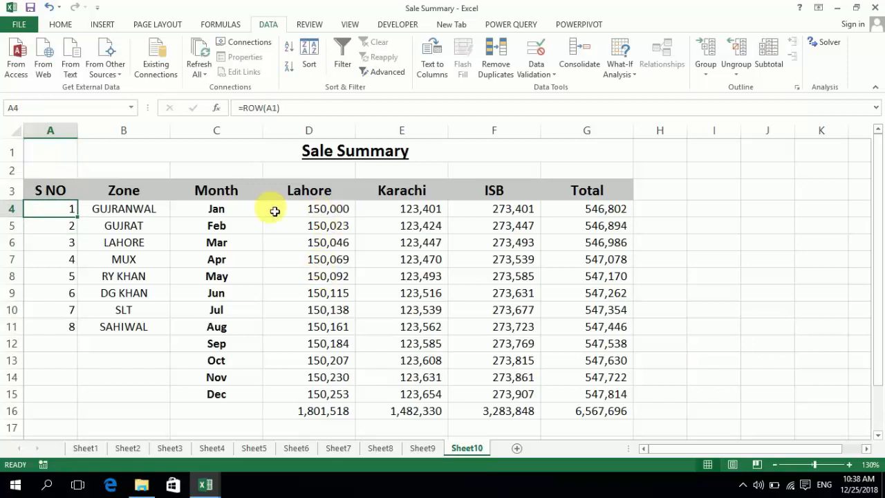
drag(77, 216, 87, 419)
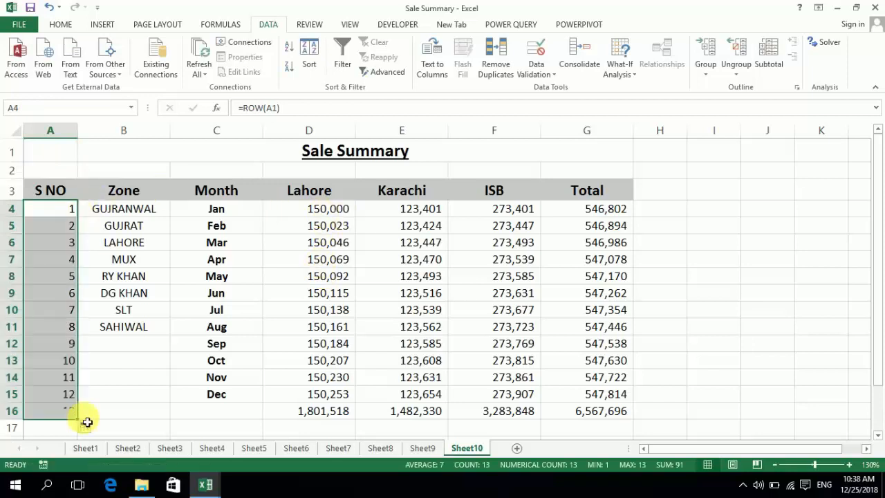
Extend the A4 formula to =ROW(A1:A1) and fill it down to A17
key(Up)
key(Down)
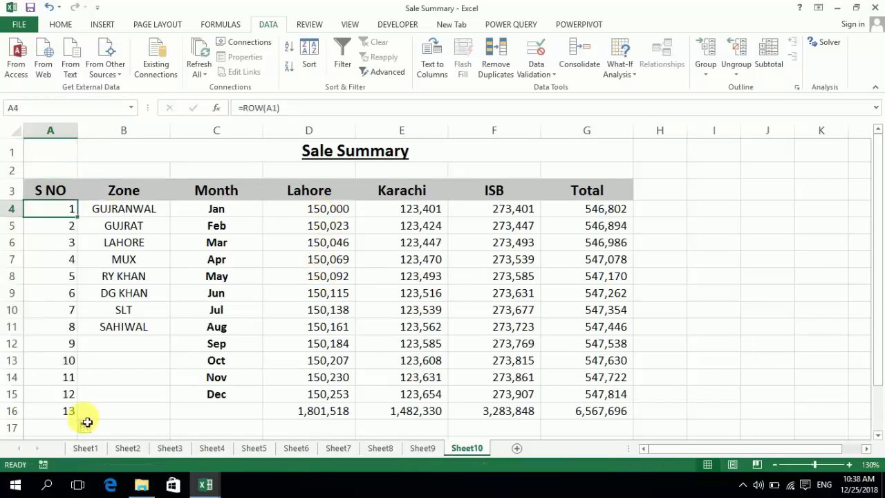
key(F2)
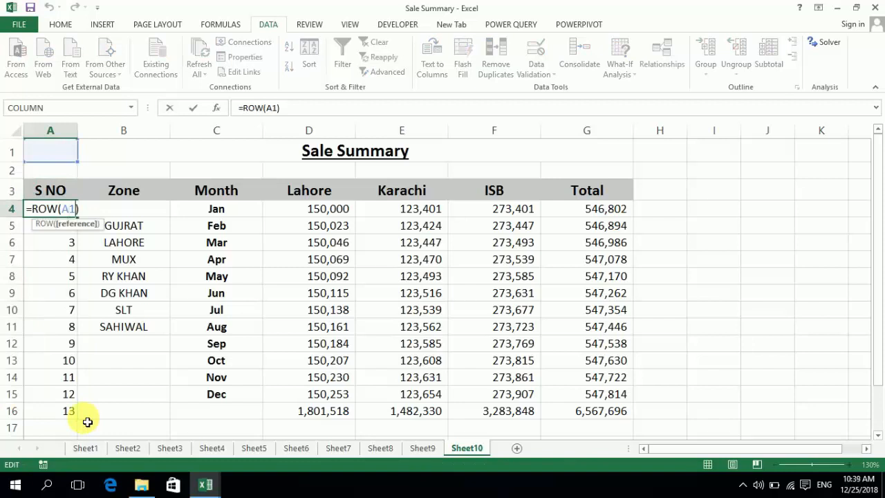
text(:A)
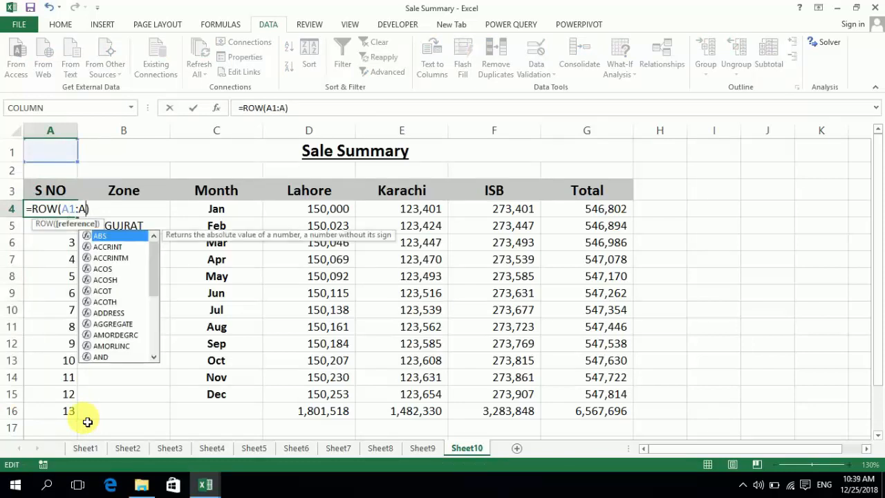
text(1)
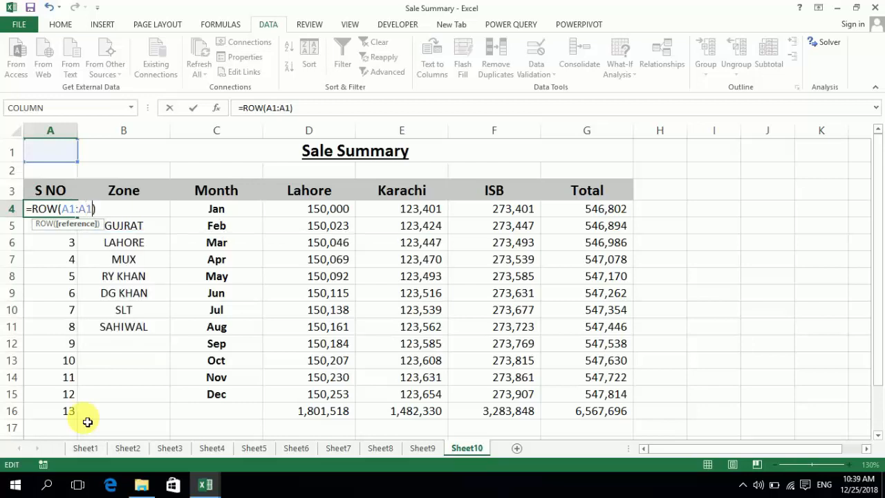
key(Return)
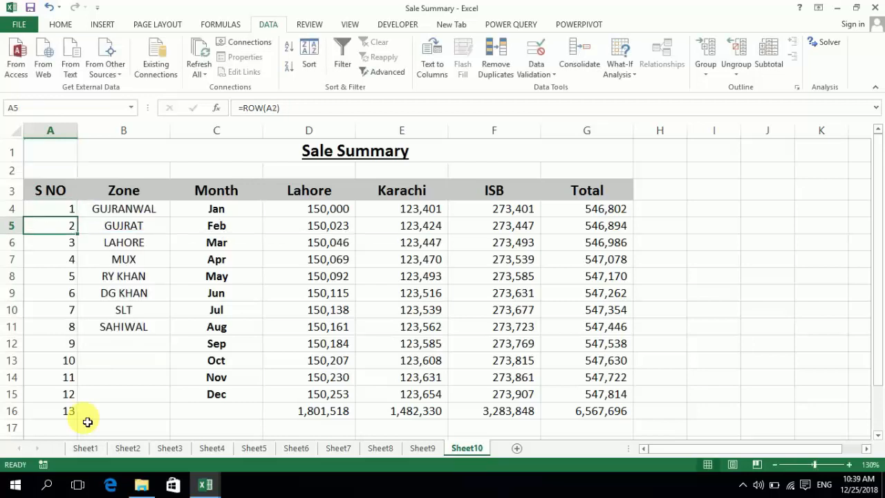
click(60, 208)
drag(83, 221, 76, 439)
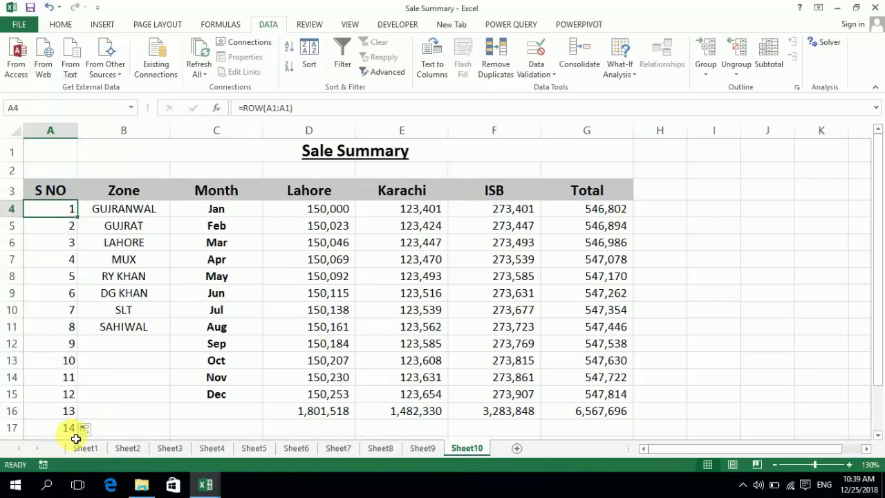
Wrap the ROW formula in A4 in an IF test so it reads =IF(B4="","",ROW(A1:A1))
key(F2)
key(Left)
key(Left)
key(Left)
key(Left)
key(Left)
key(Left)
key(Left)
key(Left)
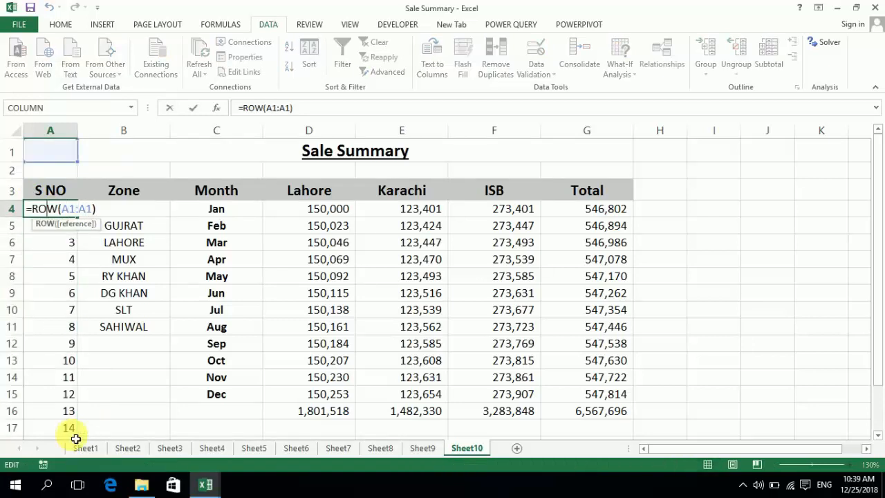
key(Left)
key(Left)
text(IF()
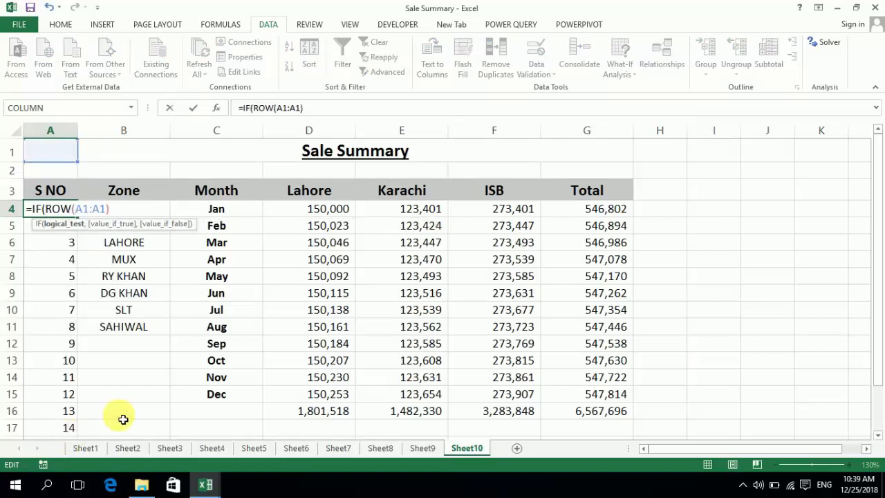
text(B)
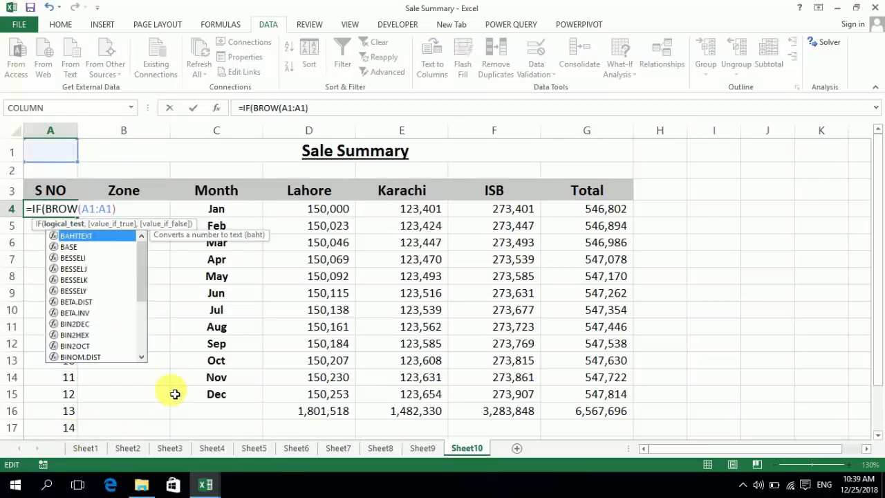
text(4)
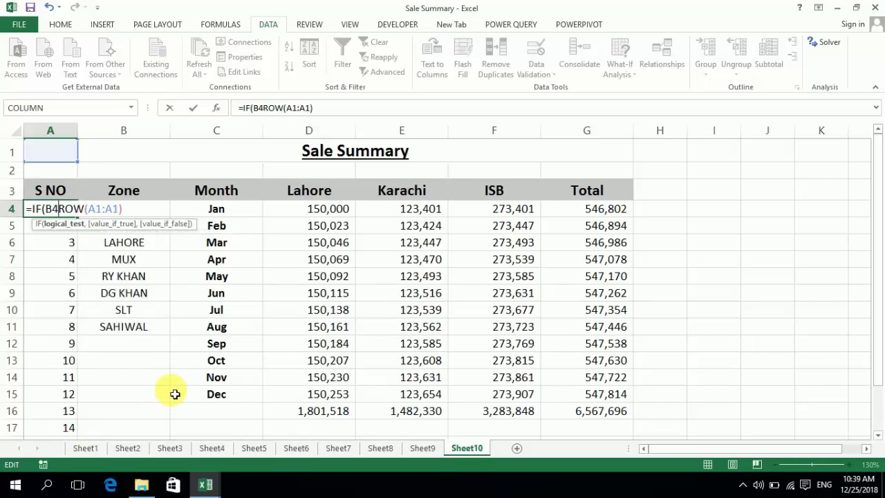
text(=)
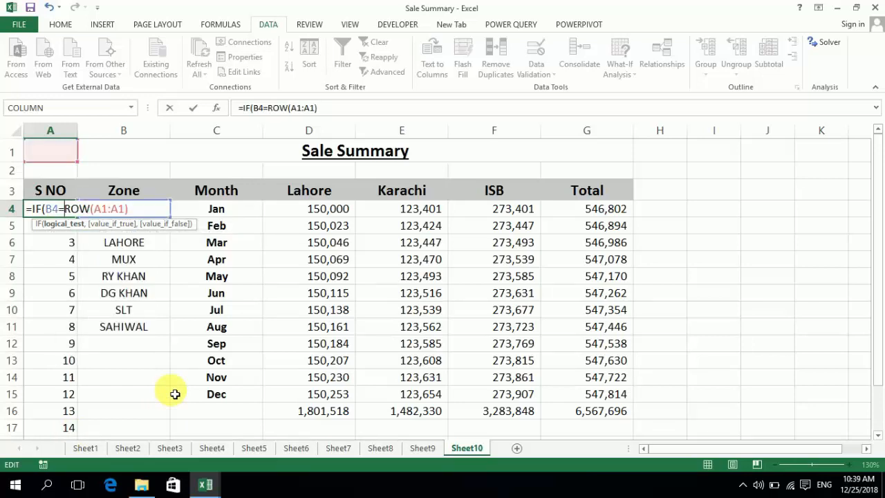
text("","")
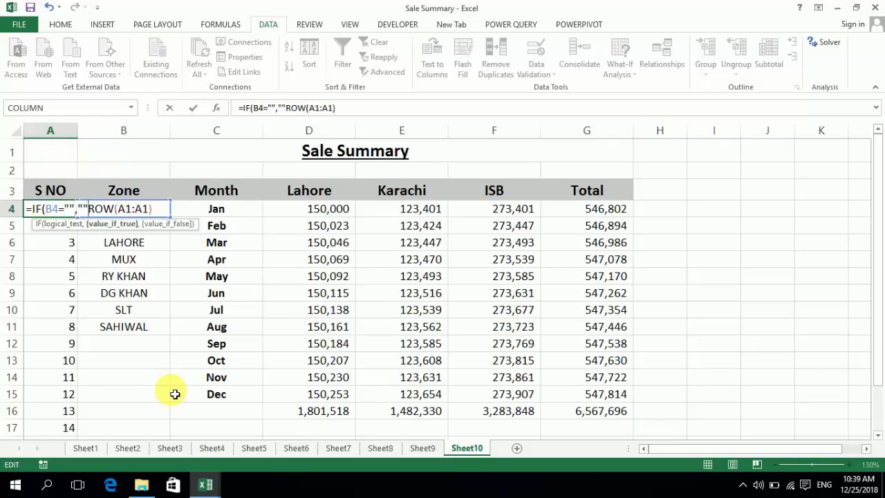
text(,)
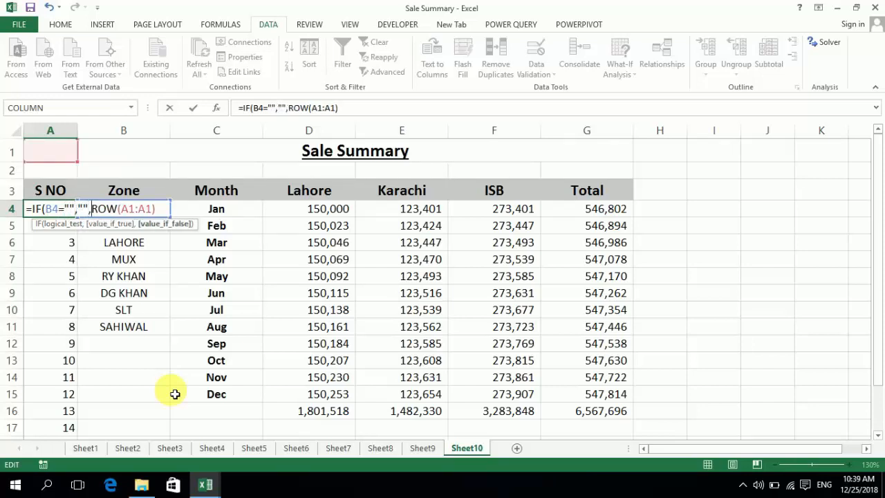
key(Return)
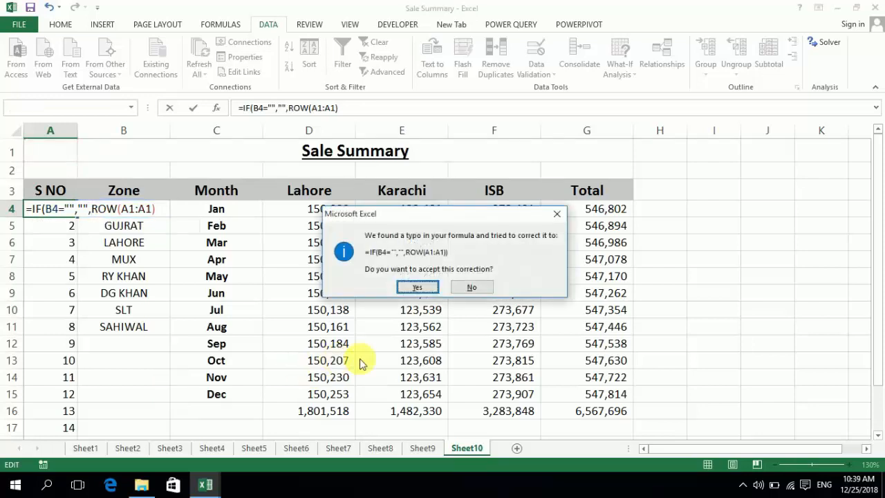
click(417, 288)
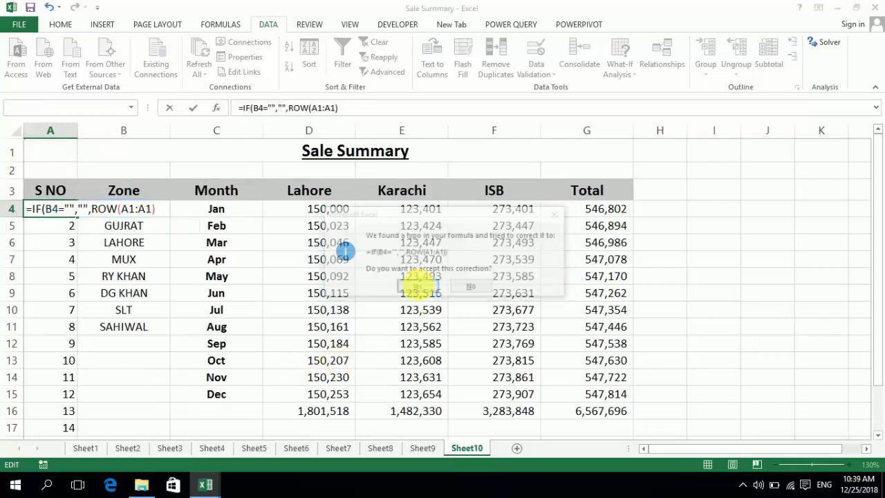
Fill the A4 formula down to A17 and compare the serial numbers with the Zone entries
click(75, 210)
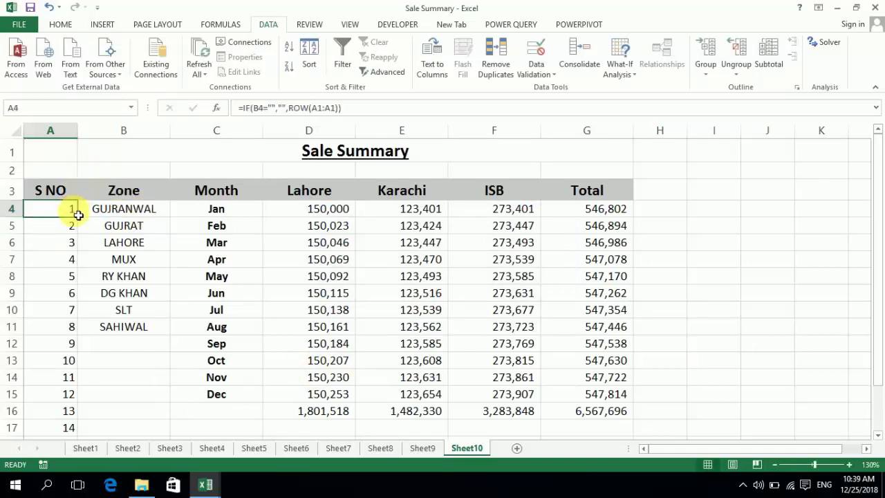
drag(77, 217, 73, 429)
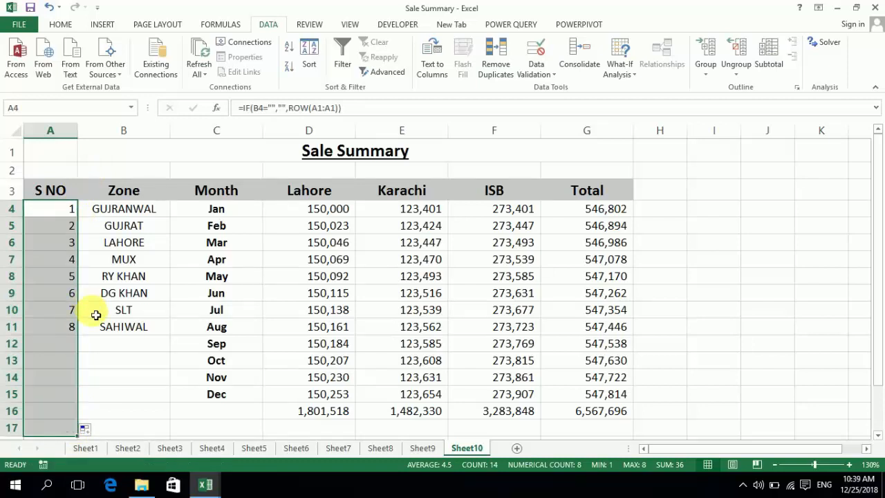
click(134, 336)
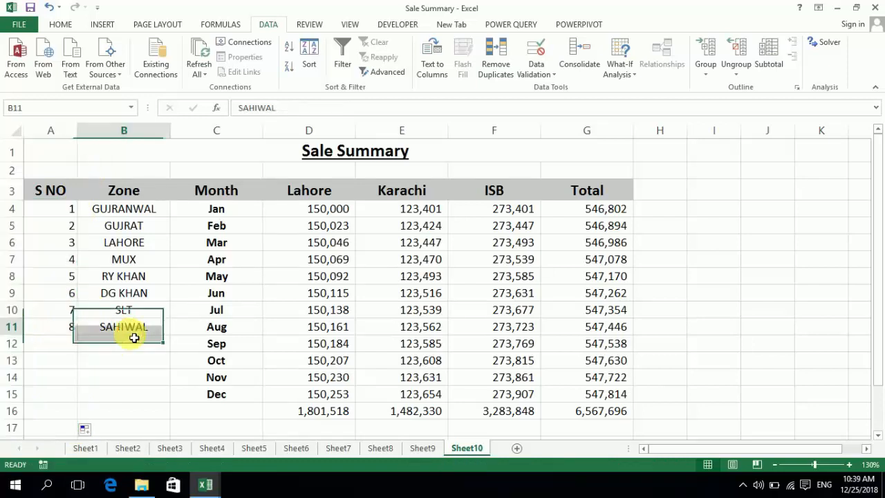
drag(134, 337, 135, 339)
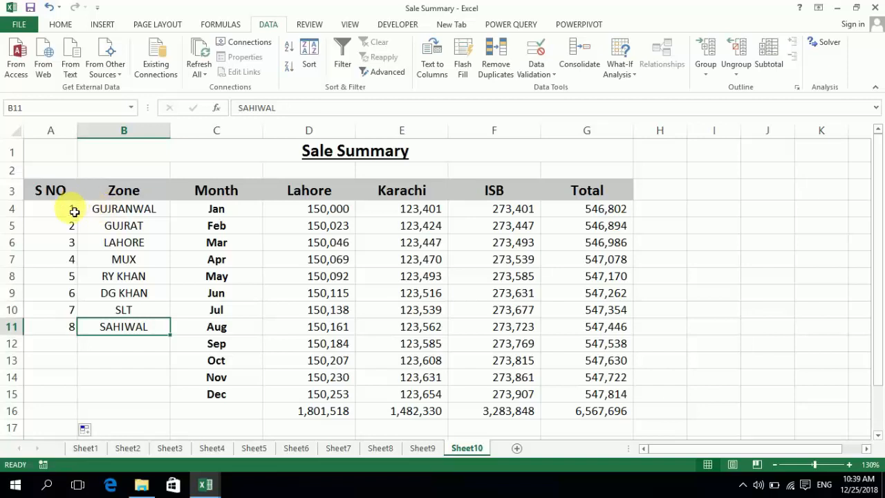
click(105, 349)
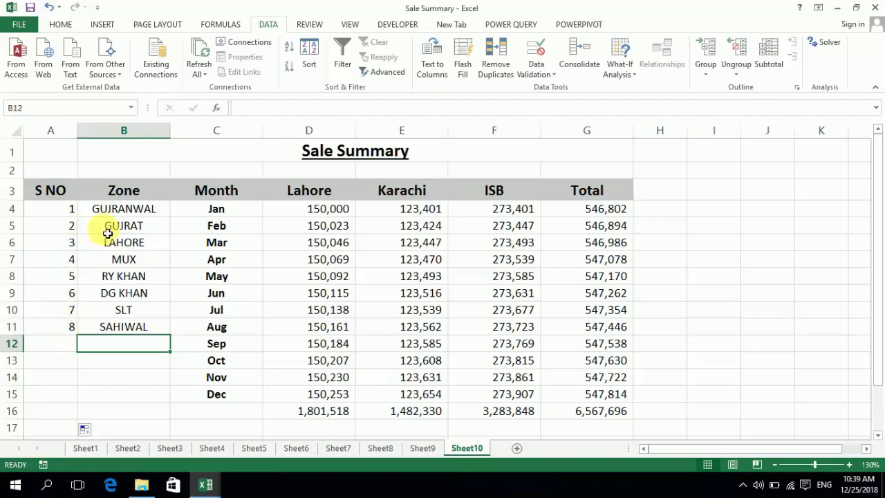
click(72, 211)
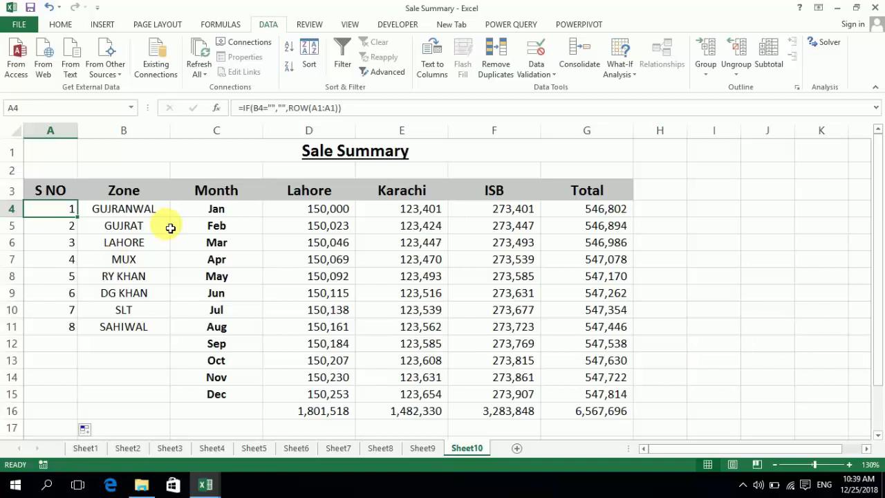
Turn on filtering for the header row from S NO to Total
click(66, 192)
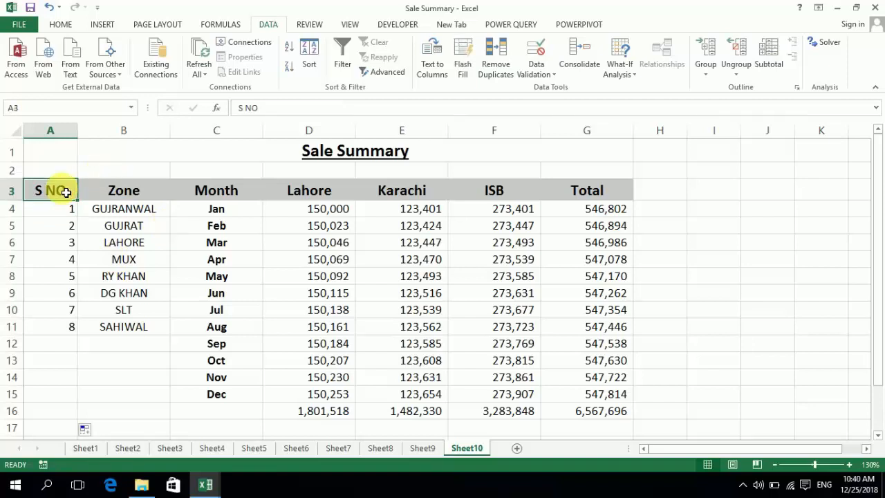
key(shift+Right)
key(shift+Right)
key(shift+Right)
key(shift+Right)
key(shift+Right)
key(shift+Right)
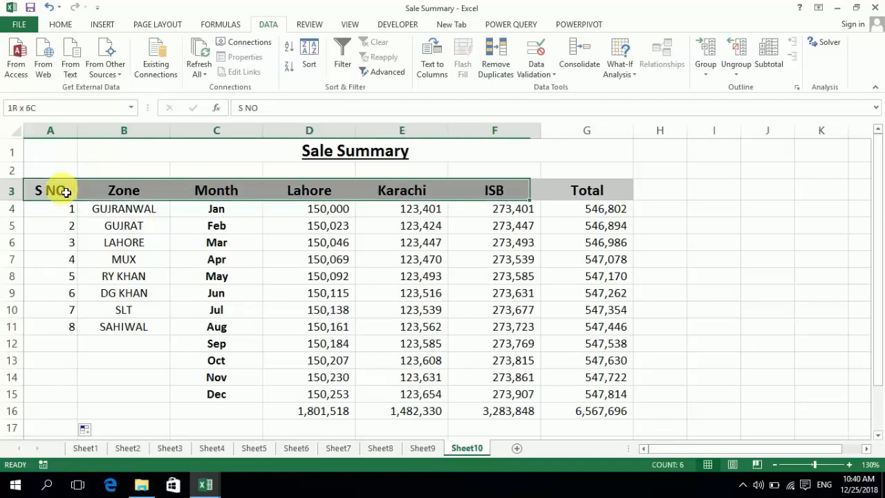
click(341, 65)
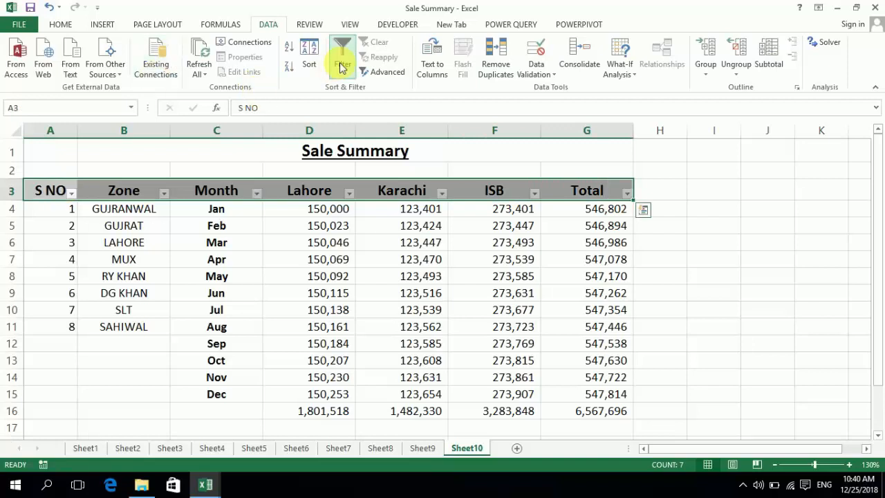
Filter the Zone column to show only GUJRANWAL
click(164, 193)
click(41, 320)
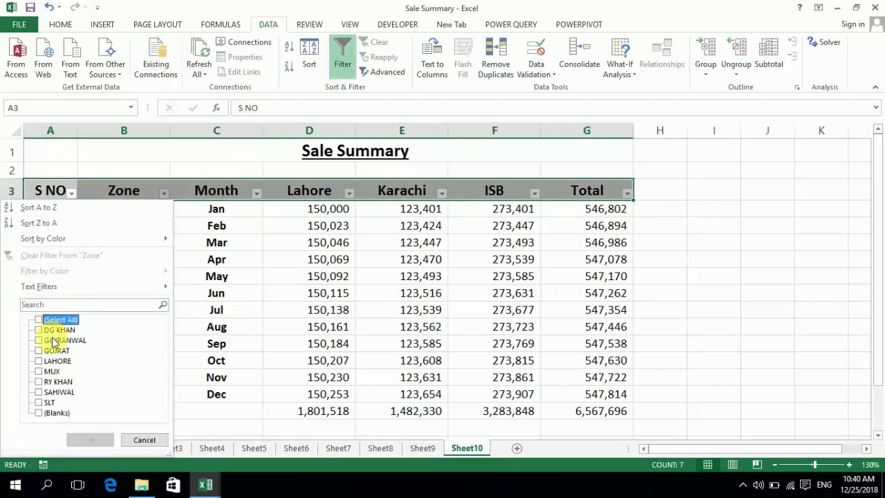
click(55, 342)
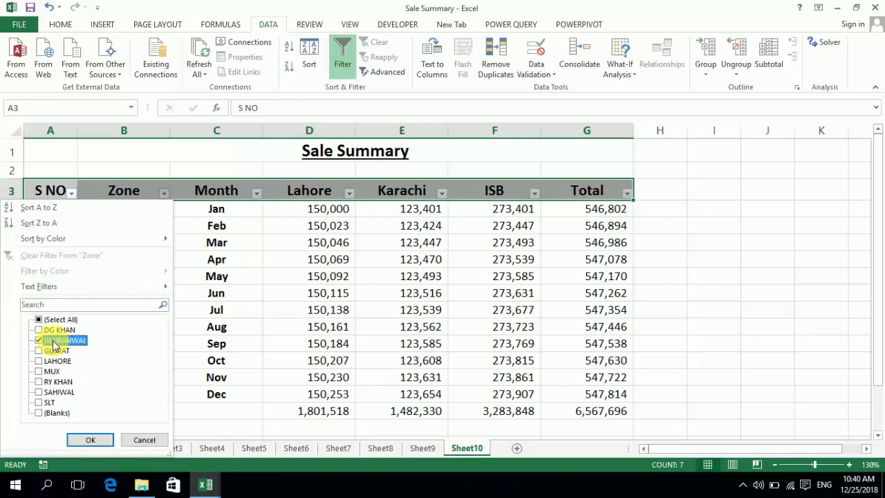
click(89, 442)
key(Down)
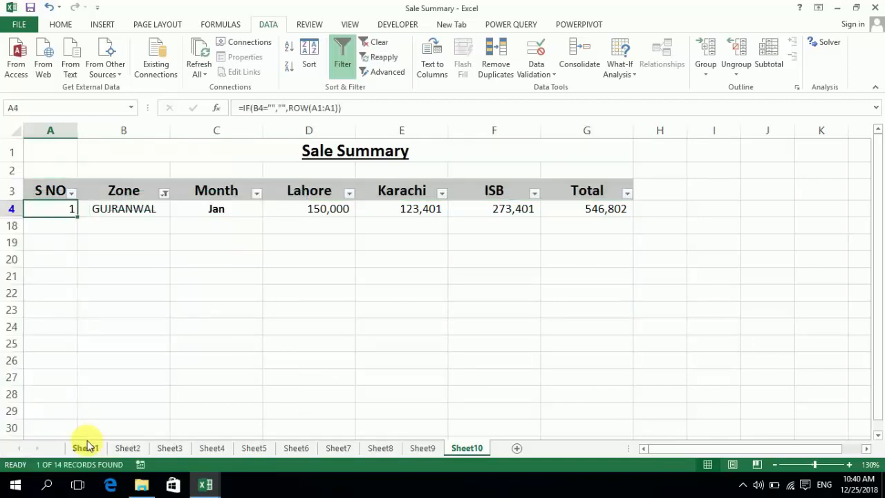
key(Right)
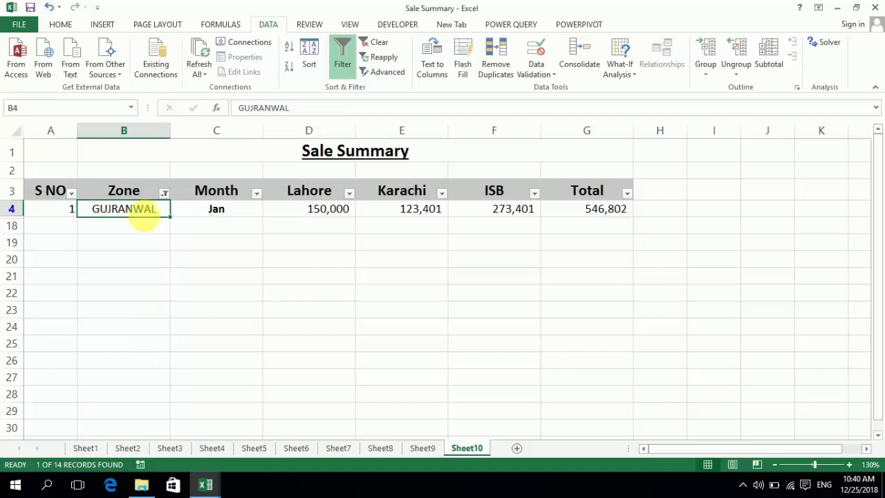
Add MUX, RY KHAN and SAHIWAL to the zones shown by the Zone filter
click(164, 197)
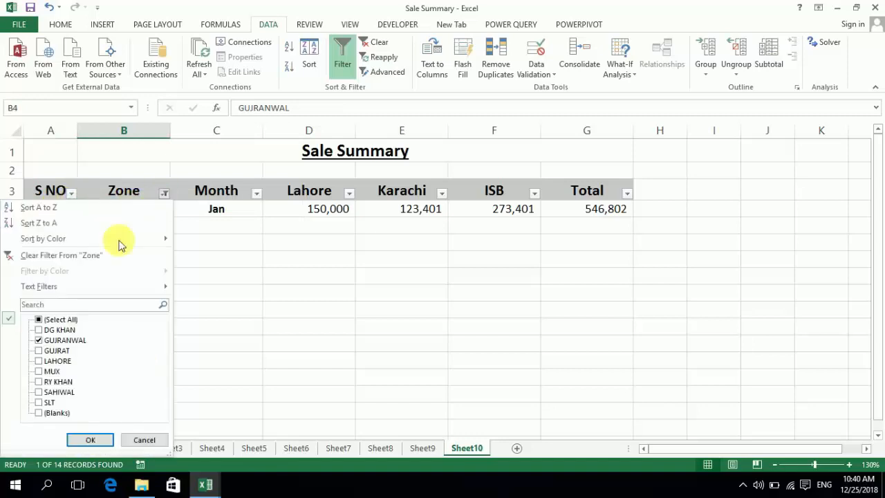
click(40, 371)
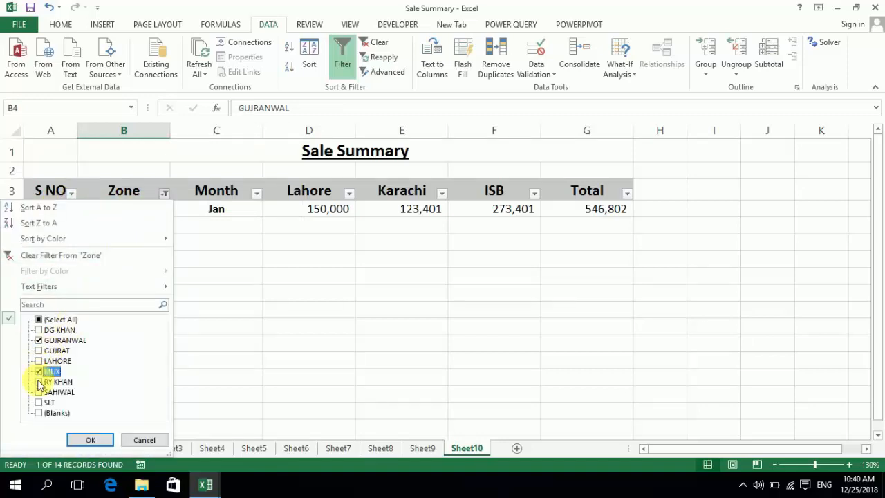
click(40, 382)
click(39, 392)
click(88, 437)
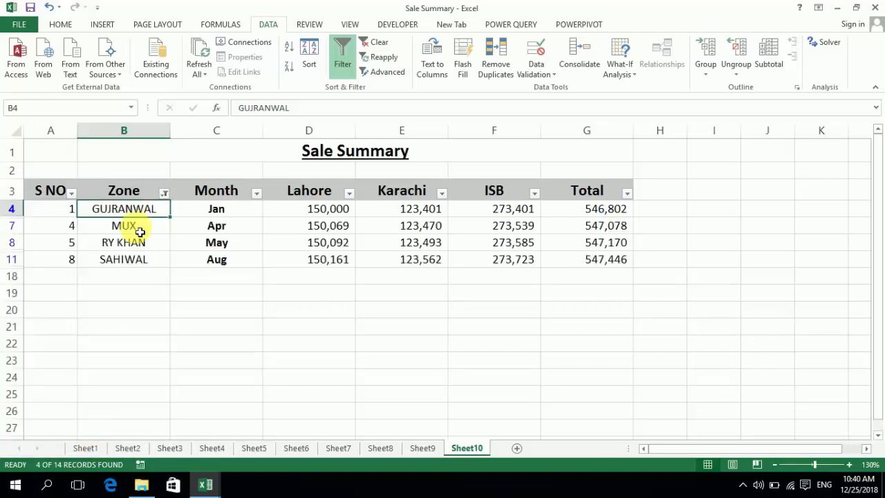
Examine the serial numbers and their formulas in the filtered rows against the Zone entries
key(Left)
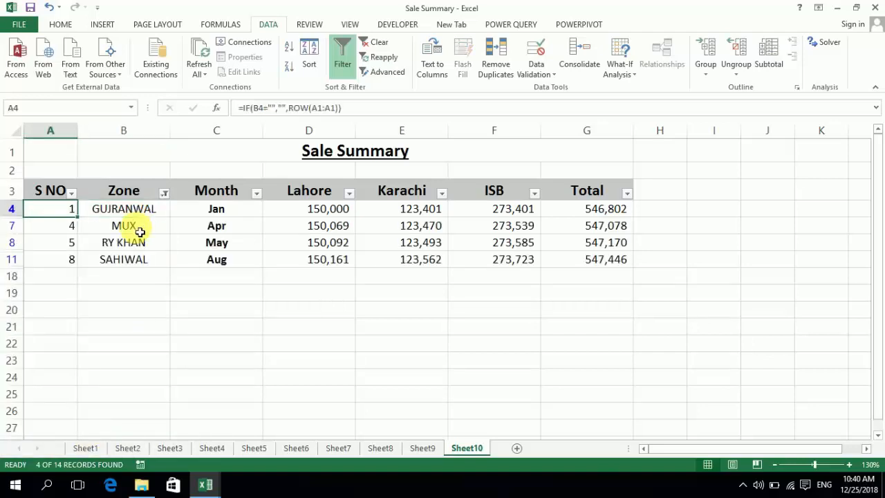
key(Down)
key(Down)
key(Down)
key(Right)
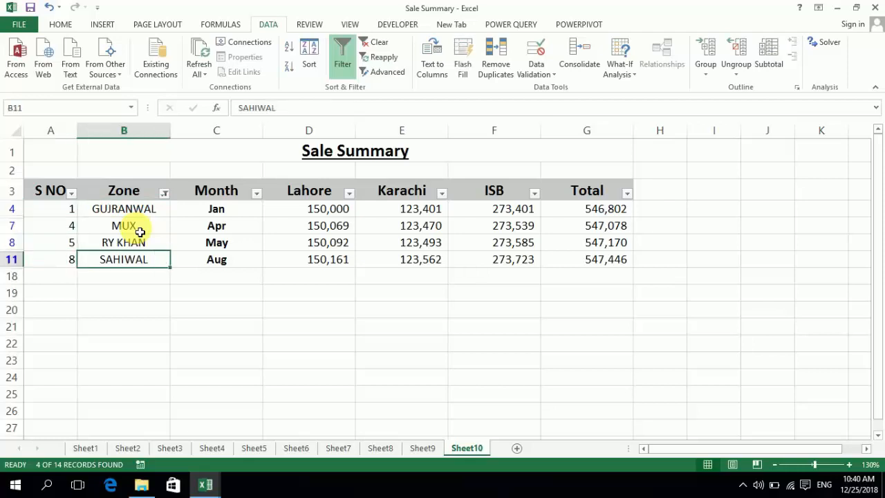
key(Up)
key(Up)
key(Up)
key(Left)
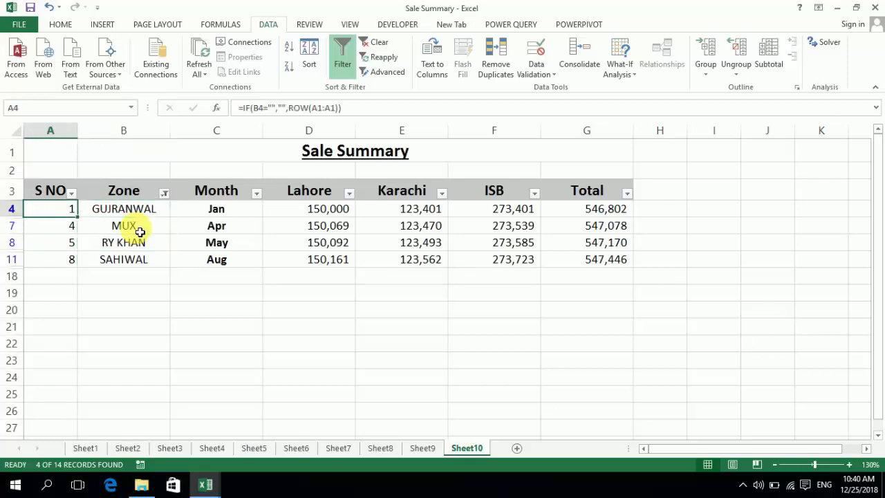
key(Down)
key(Down)
key(Down)
key(Down)
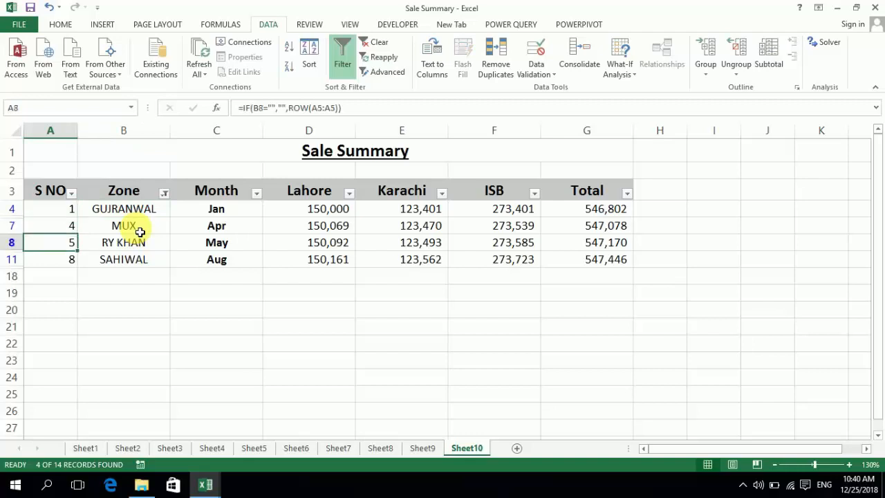
key(Up)
key(Up)
key(Up)
key(Up)
key(Up)
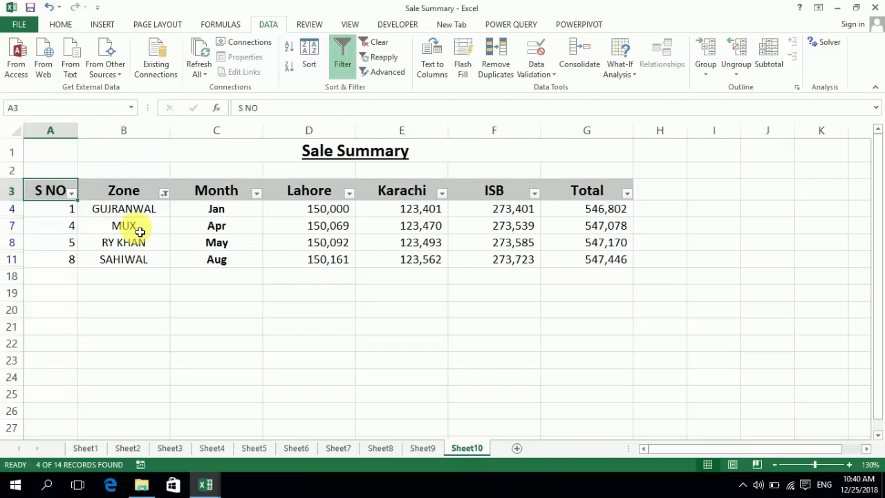
key(Right)
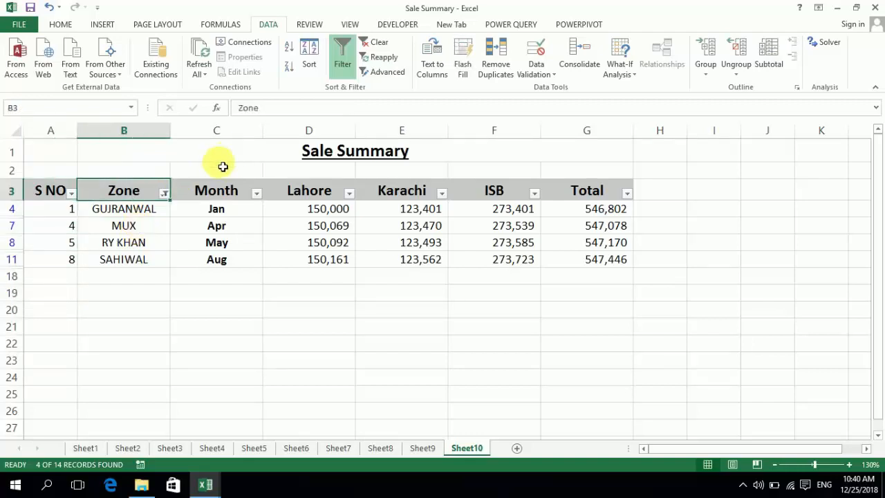
Reset the Zone filter to show all zones, including blanks
click(165, 194)
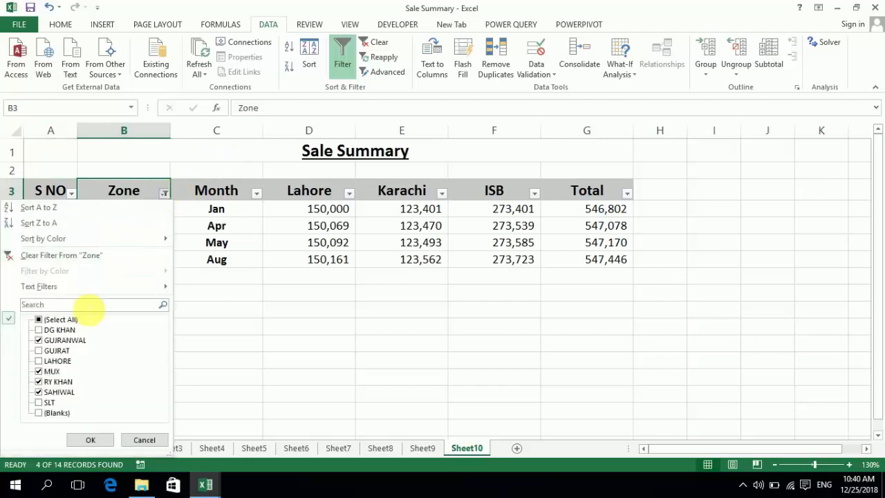
click(57, 321)
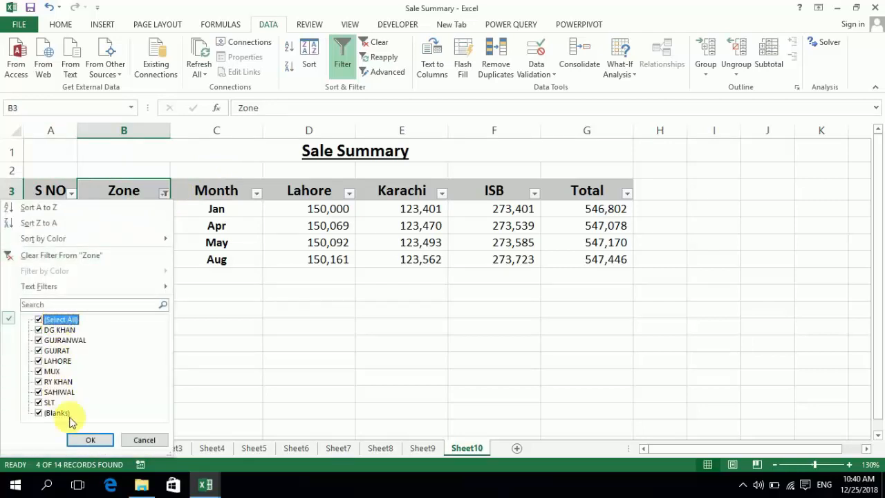
click(87, 438)
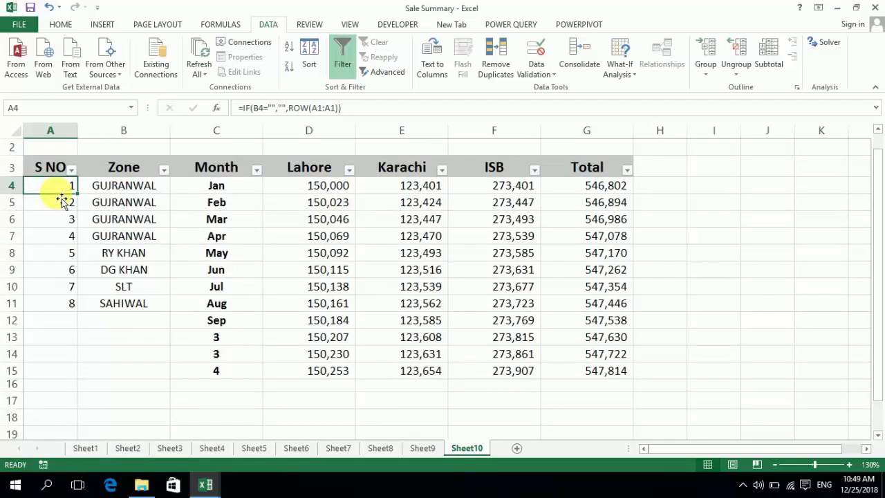
key(Down)
key(Down)
key(Down)
key(Down)
key(Down)
key(Down)
key(Down)
key(Down)
key(Down)
key(Down)
key(Down)
key(Right)
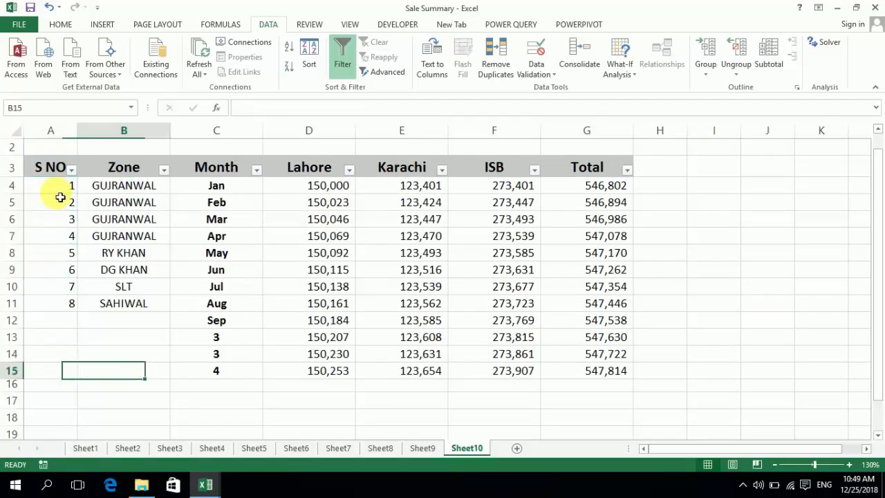
Enter =SUBTOTAL(3,B4:B11) in cell B15 to count the filled Zone cells
text(=)
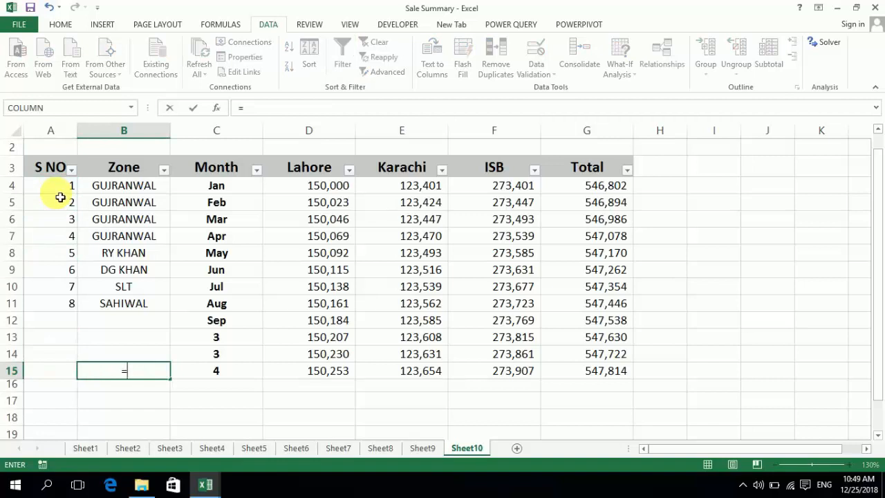
text(SUBTOTAL)
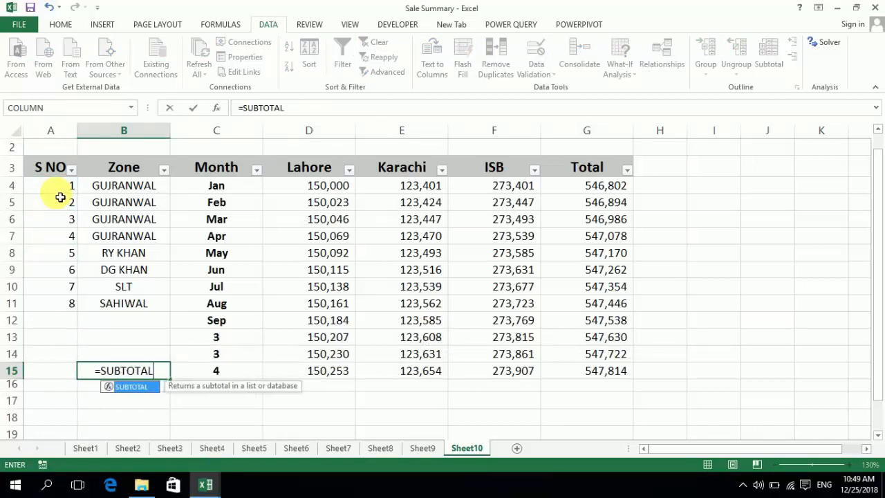
text(()
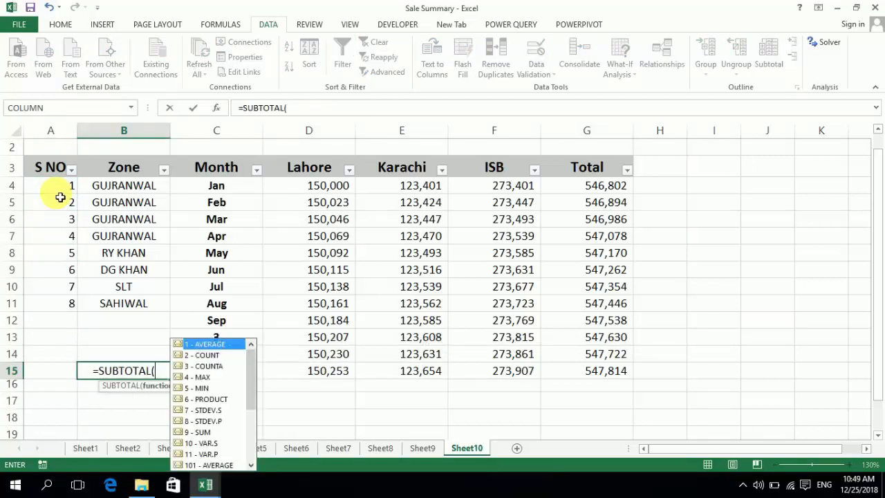
text(3,)
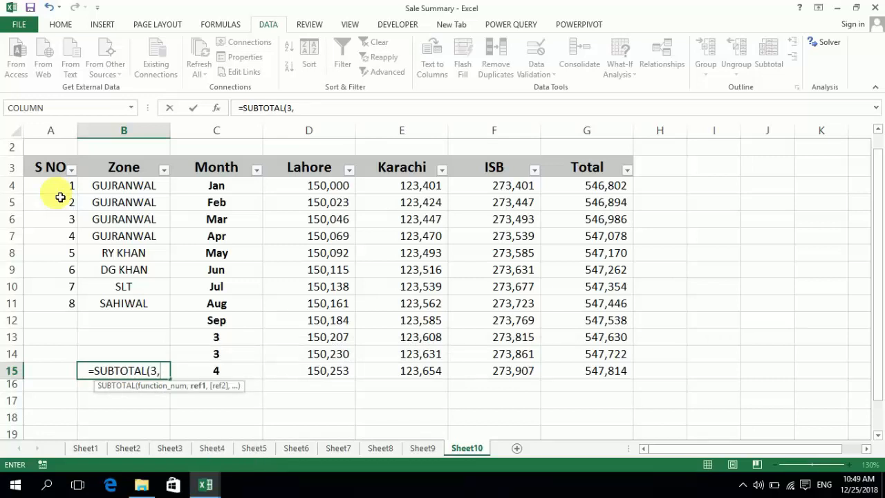
key(Up)
key(Up)
key(Up)
key(Up)
key(shift+Up)
key(shift+Up)
key(shift+Up)
key(shift+Up)
key(shift+Up)
key(shift+Up)
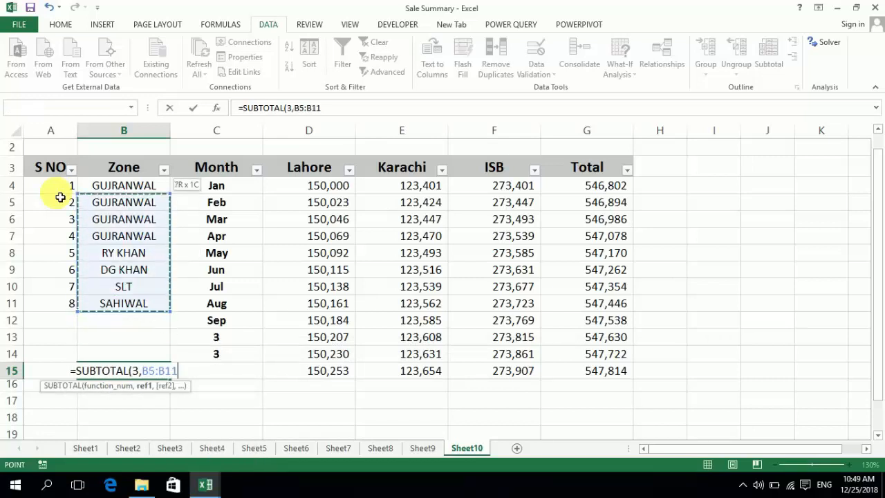
key(shift+Up)
key(Return)
key(Up)
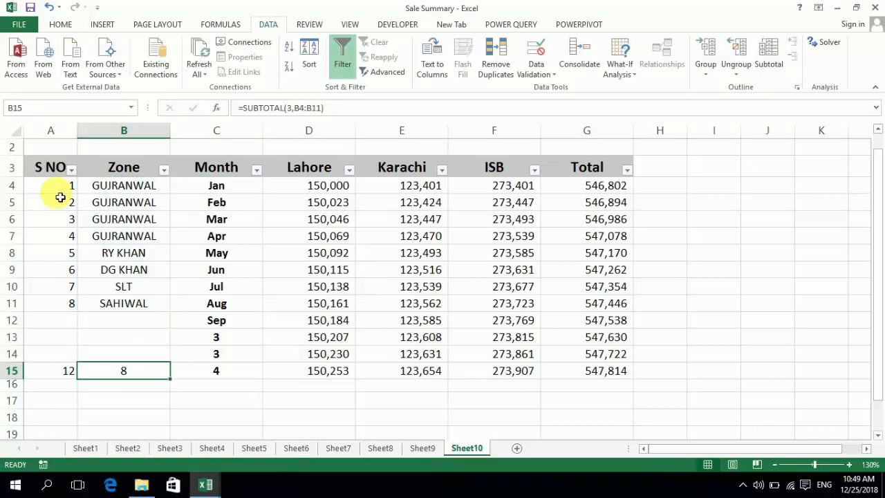
Examine the range counted by the SUBTOTAL formula in B15 against the blank Zone cells above it
key(F2)
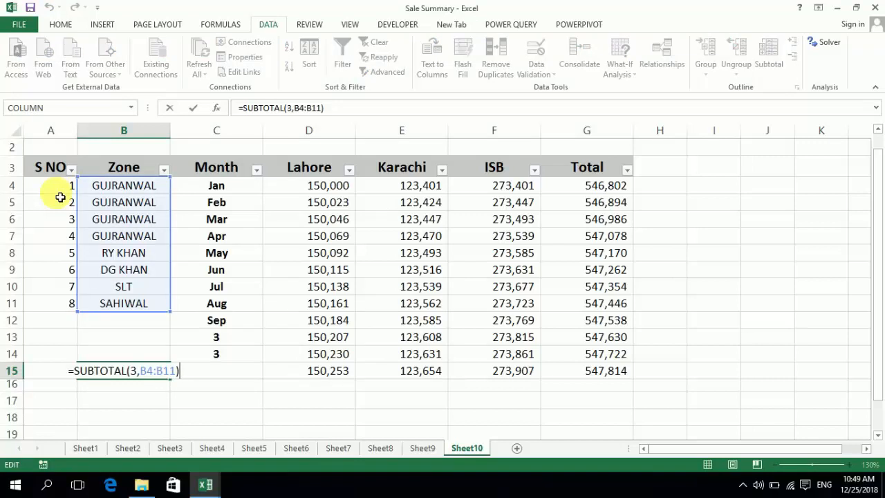
key(Return)
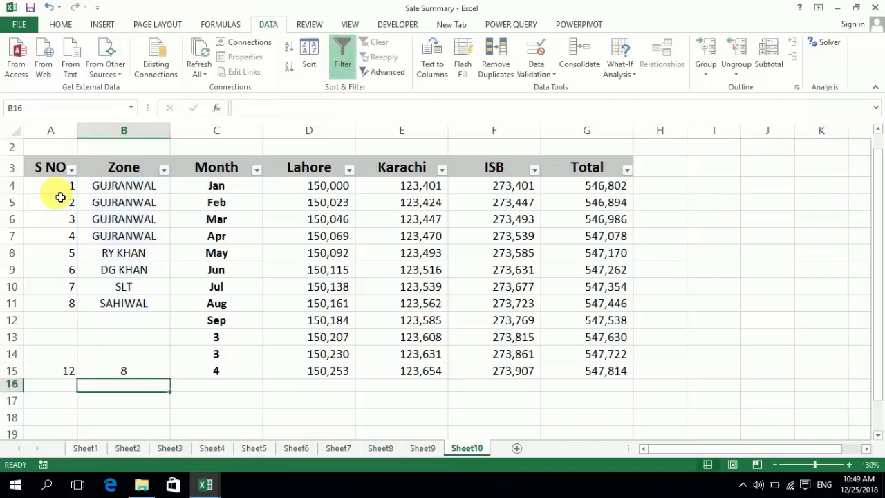
key(Up)
key(Up)
key(Up)
key(Down)
key(Down)
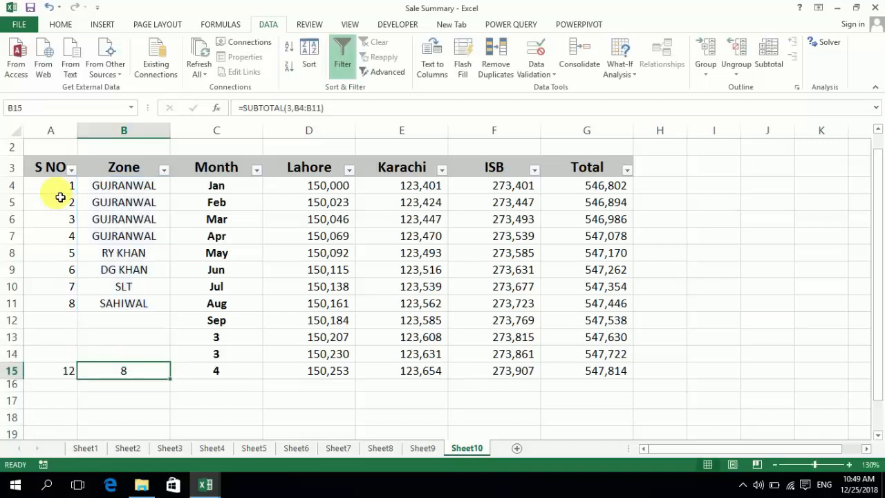
key(Up)
key(Up)
key(Up)
key(Down)
key(Down)
key(Down)
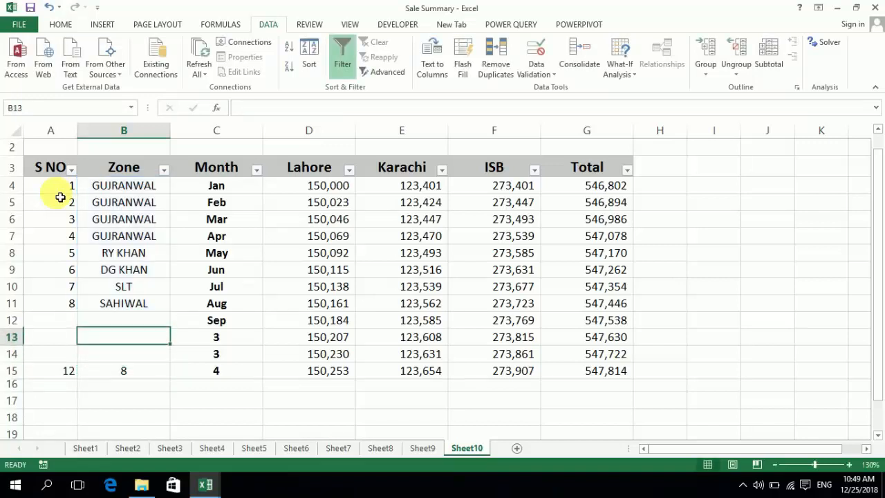
Try to extend the SUBTOTAL range in B15 to B4:B15
key(F2)
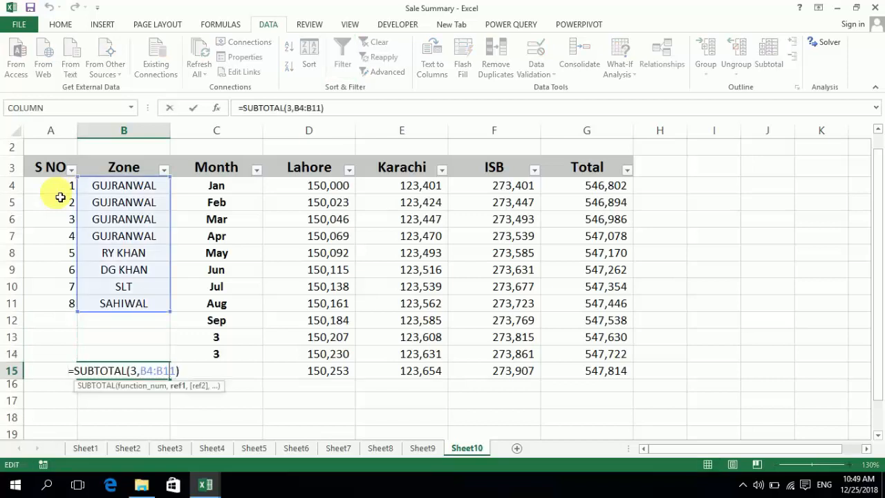
key(shift+Left)
key(shift+Right)
key(shift+Right)
text(5)
key(Return)
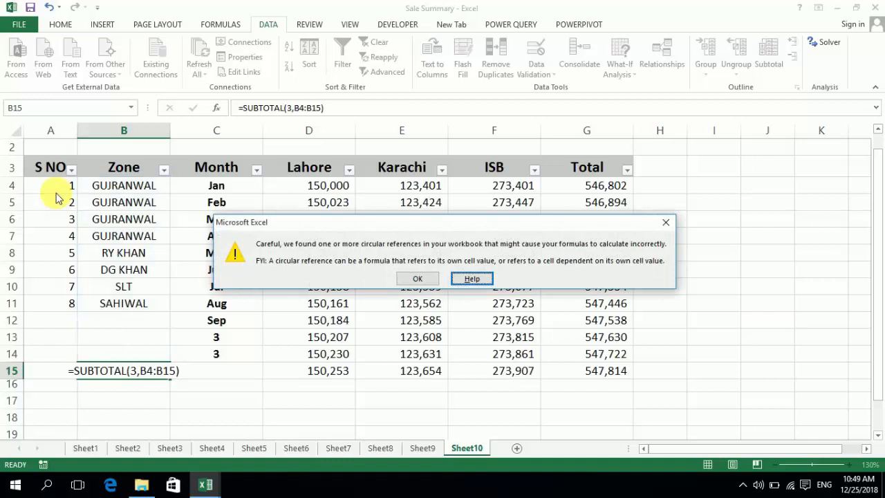
key(Tab)
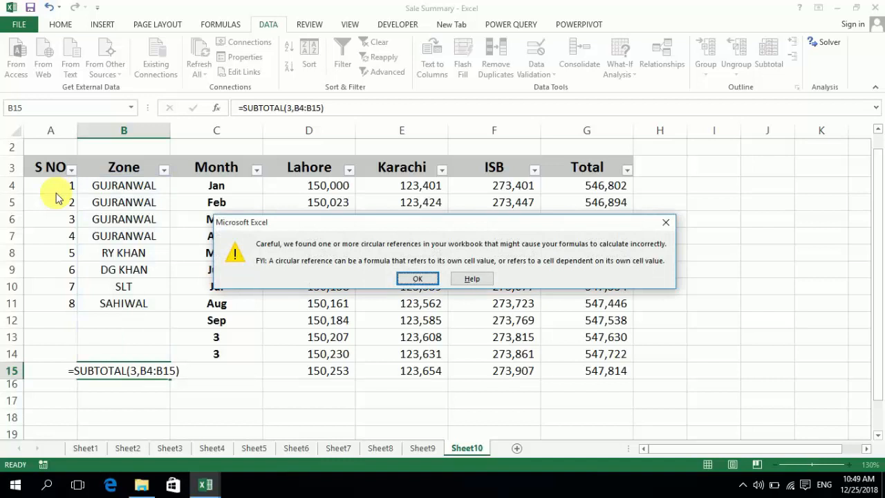
key(Return)
Set the range of the SUBTOTAL formula in B15 to B4:B14
key(F2)
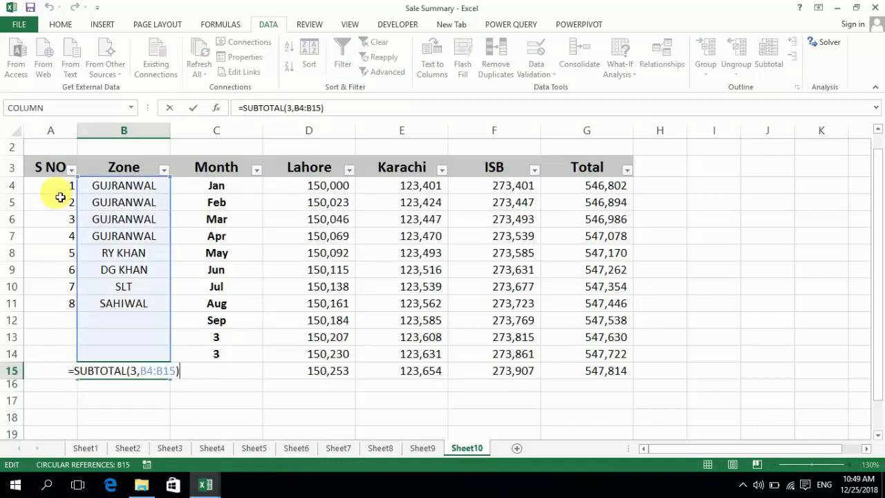
key(Left)
key(Left)
key(Left)
key(Left)
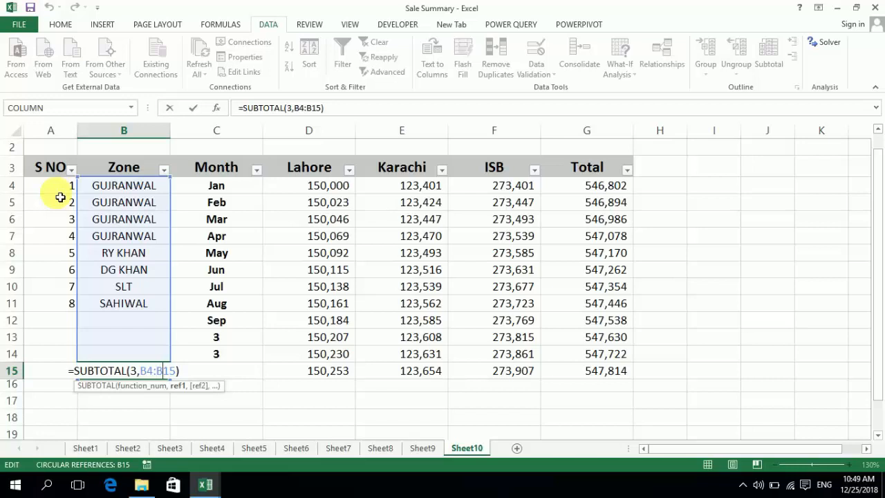
key(shift+Right)
key(shift+Right)
key(shift+Right)
text(B14)
key(Return)
Enter RY KHAN in the empty Zone cells B12, B13 and B14
key(Up)
key(Up)
key(Up)
key(Up)
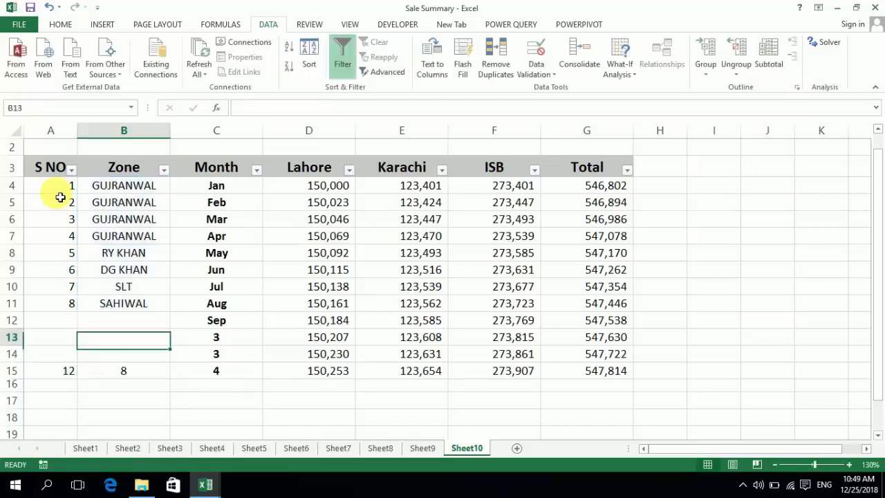
text(RY KHAN)
key(Return)
text(RY KHAN)
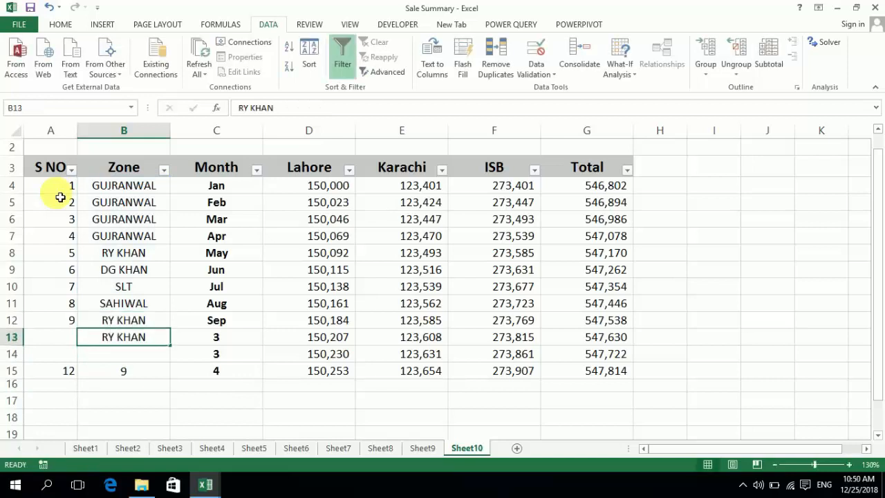
key(Return)
text(RY KHAN)
key(Up)
key(Up)
Clear the SUBTOTAL counting formula from cell B15 after reviewing the Zone entries it covers
key(Down)
key(Up)
key(Up)
key(Up)
key(Up)
key(Up)
key(Up)
key(Up)
key(Up)
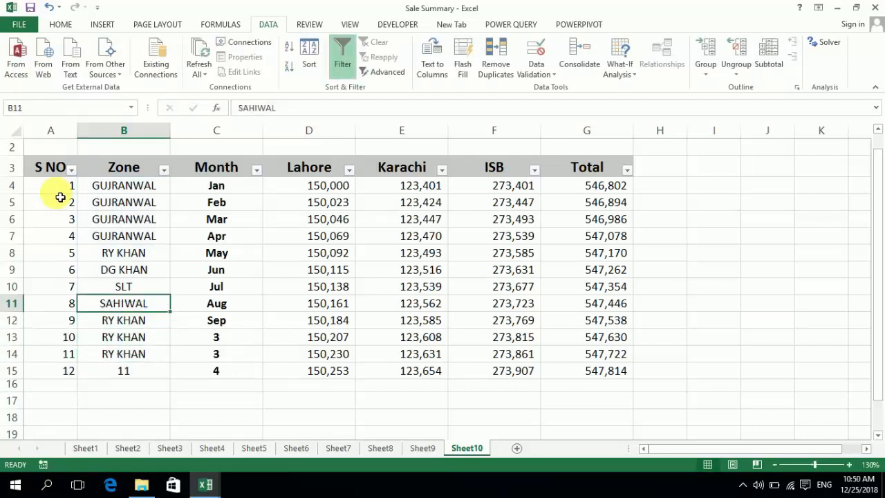
key(Up)
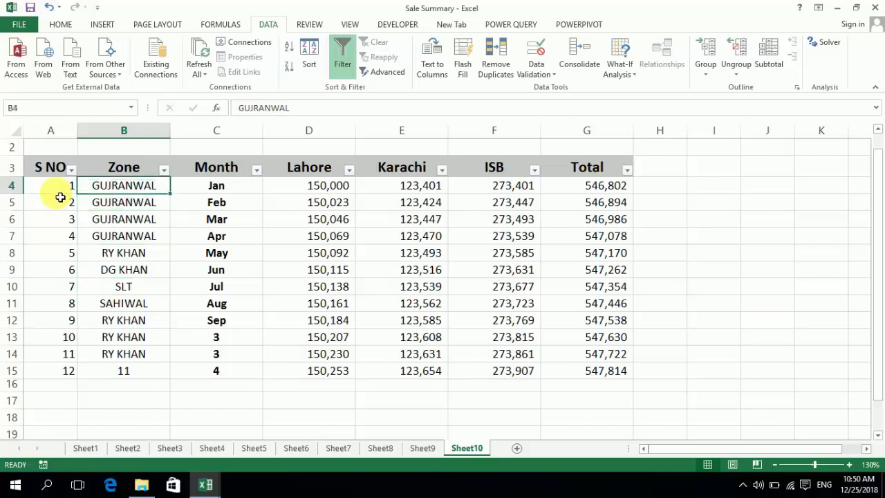
key(Down)
key(Down)
key(Down)
key(Down)
key(Down)
key(Down)
key(Down)
key(Down)
key(Down)
key(Down)
key(Down)
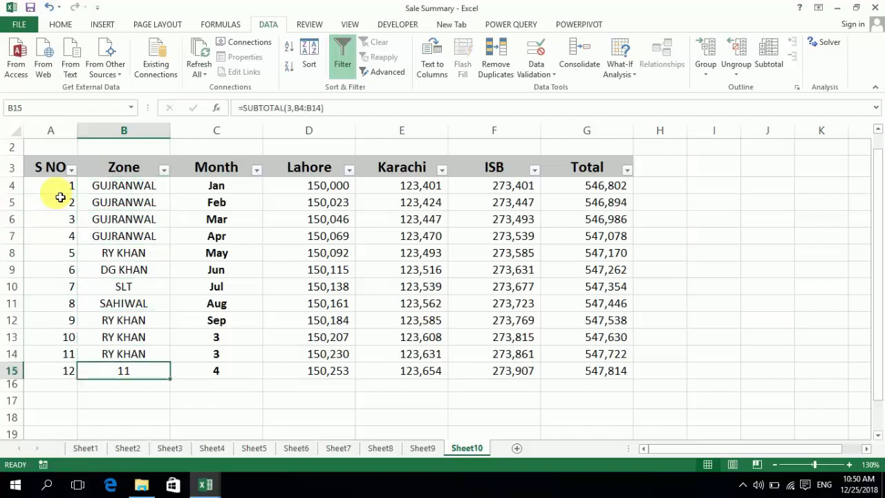
key(Delete)
Examine the serial number formulas in the S NO column from A15 up to A4
key(Left)
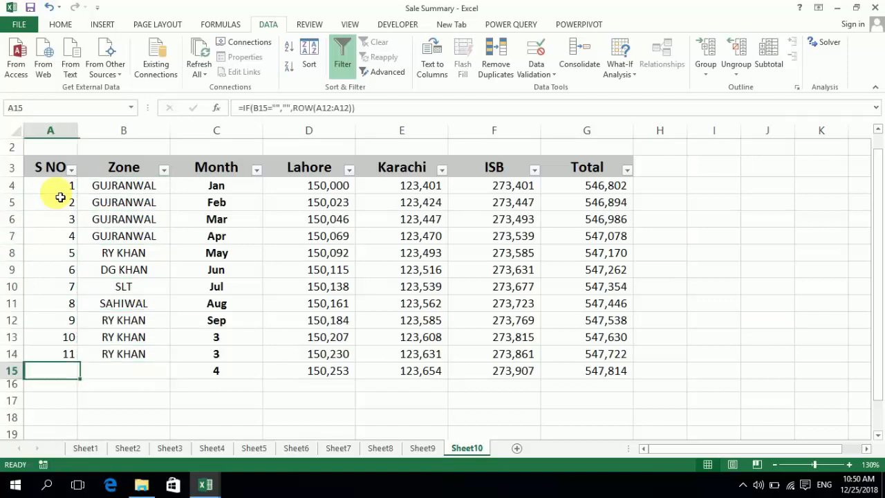
key(Up)
key(Up)
key(Up)
key(Up)
key(Up)
key(Up)
key(Up)
key(Up)
key(Up)
key(Up)
key(Up)
key(Up)
key(Down)
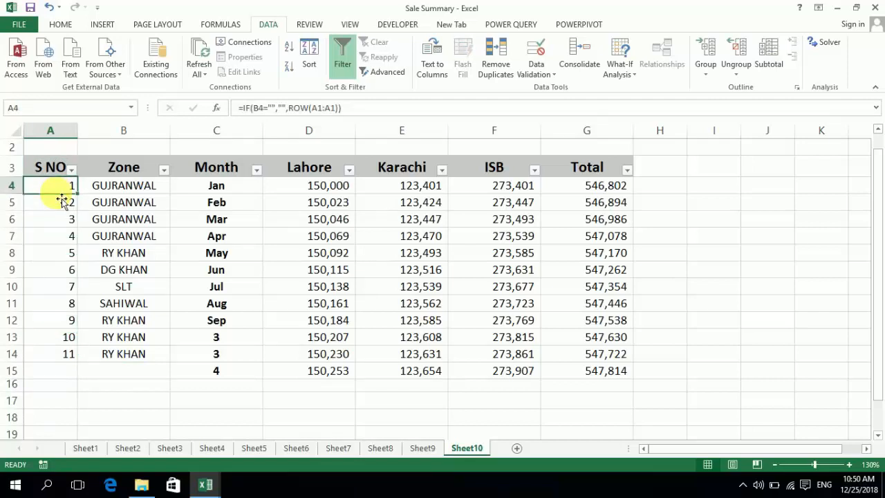
text(=)
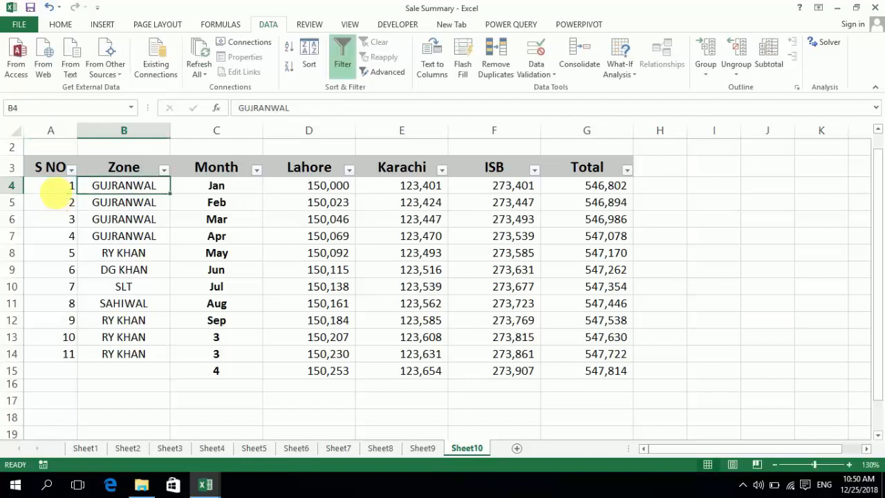
key(Left)
key(Right)
key(Left)
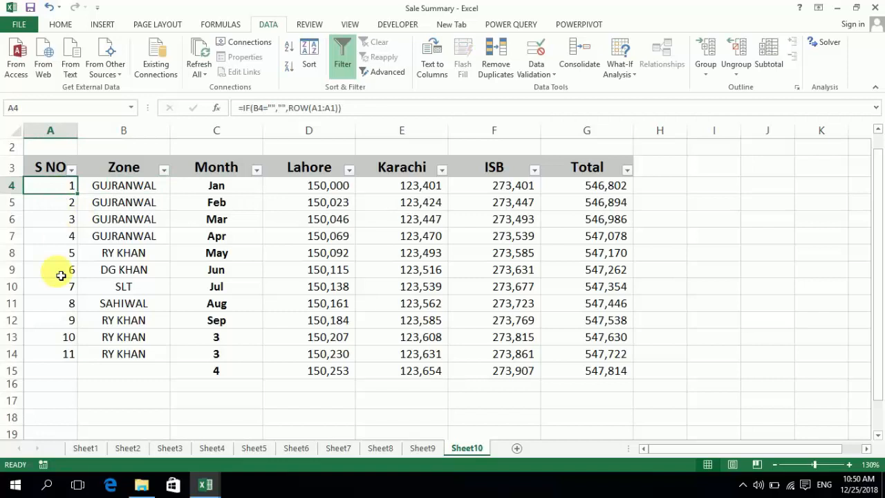
Replace the serial number formula in cell A4 with =SUBTOTAL(3,B4:B4)
text(=)
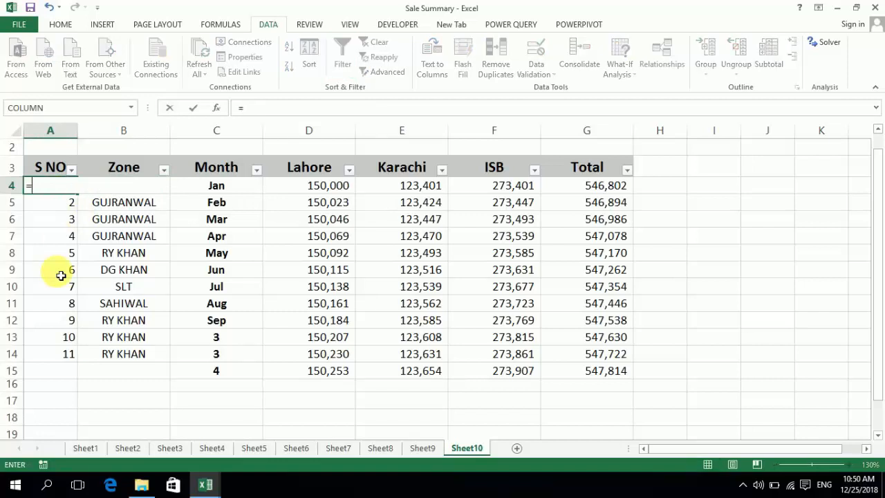
text(SUB)
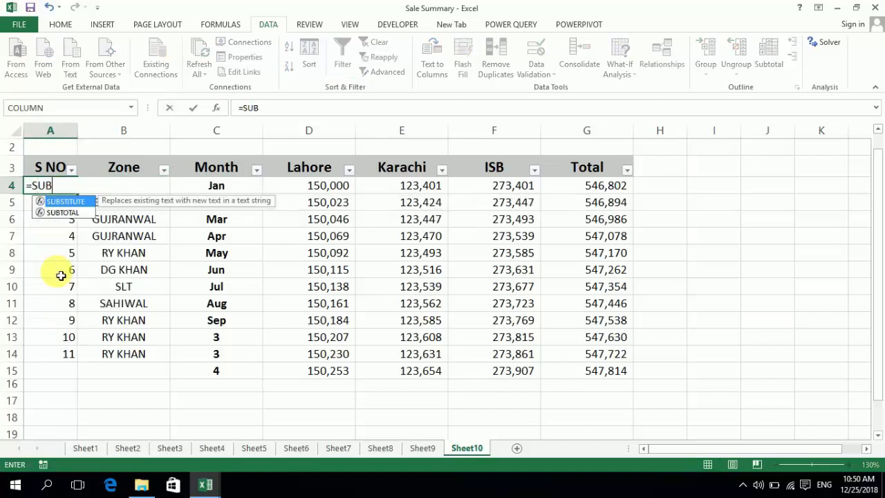
text(TOTAL)
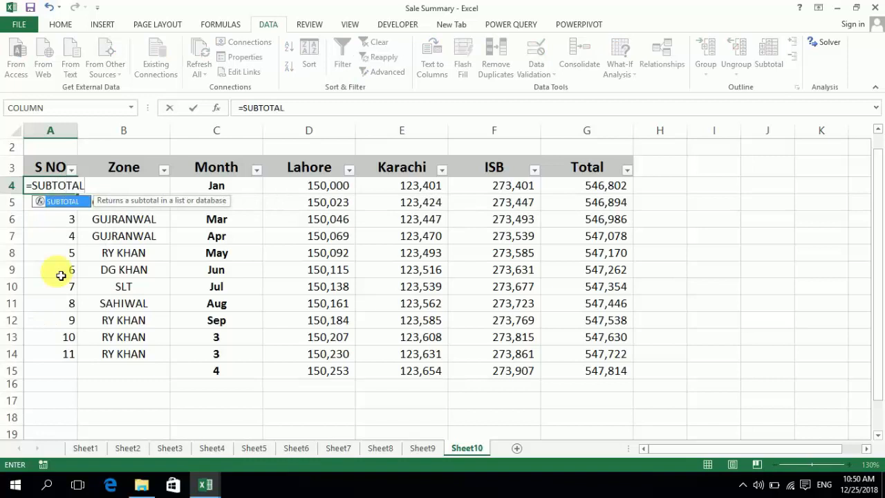
text(()
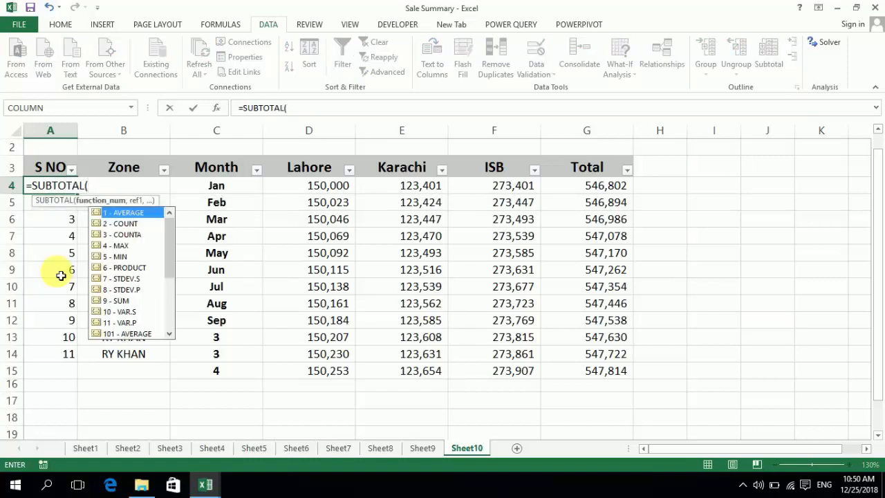
text(3,)
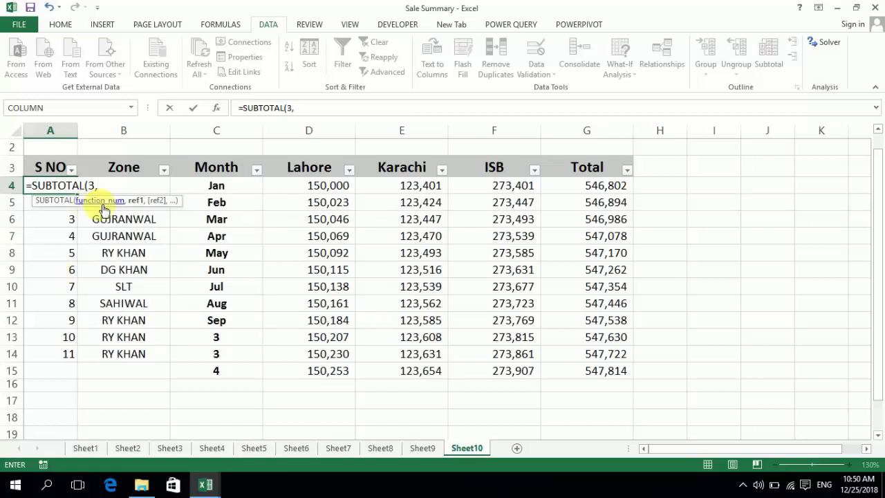
text(B)
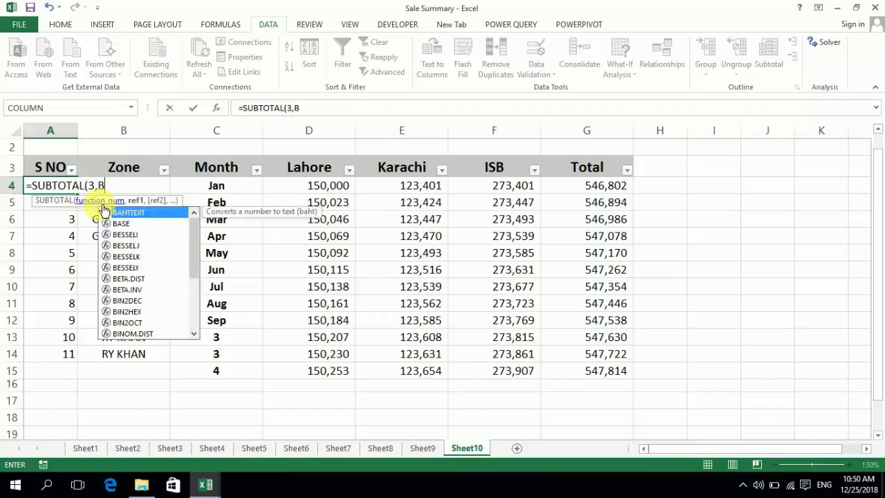
text(4)
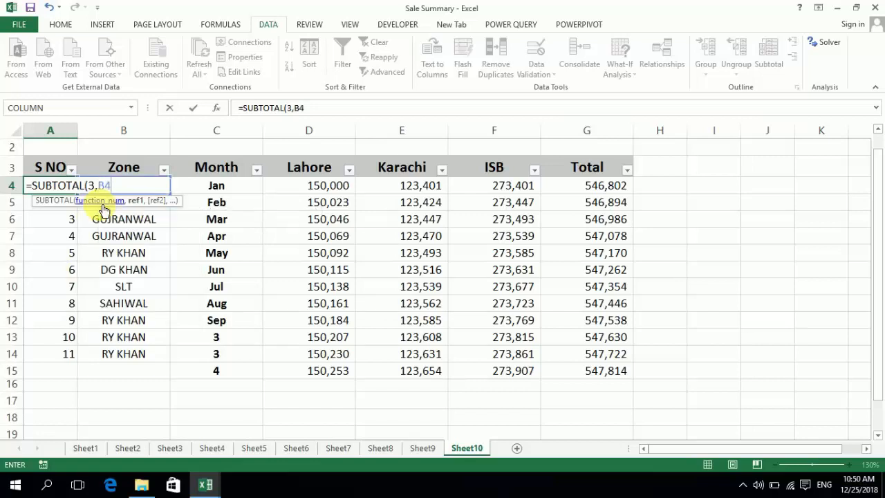
text(:B4))
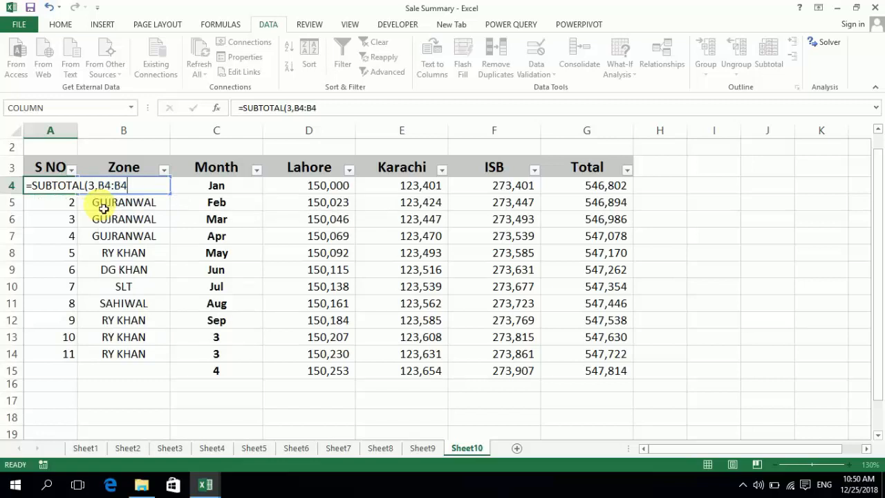
key(Return)
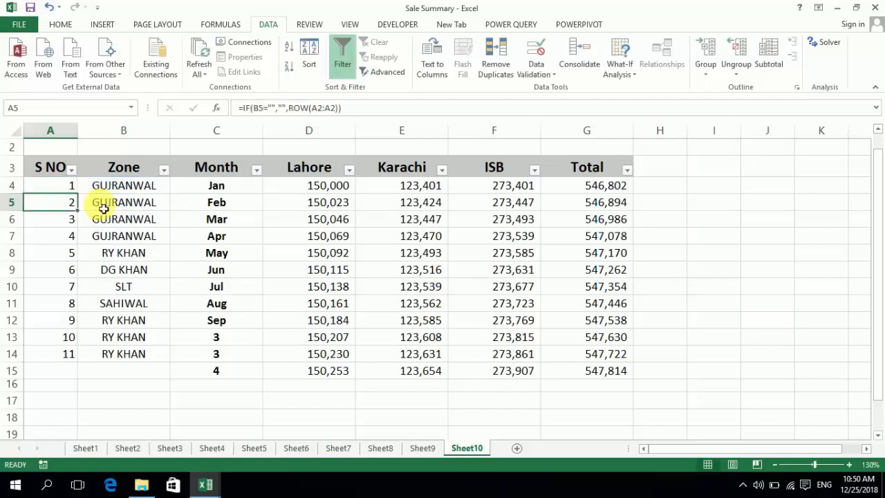
Fill the SUBTOTAL formula from A4 down the S NO column to A14
click(74, 190)
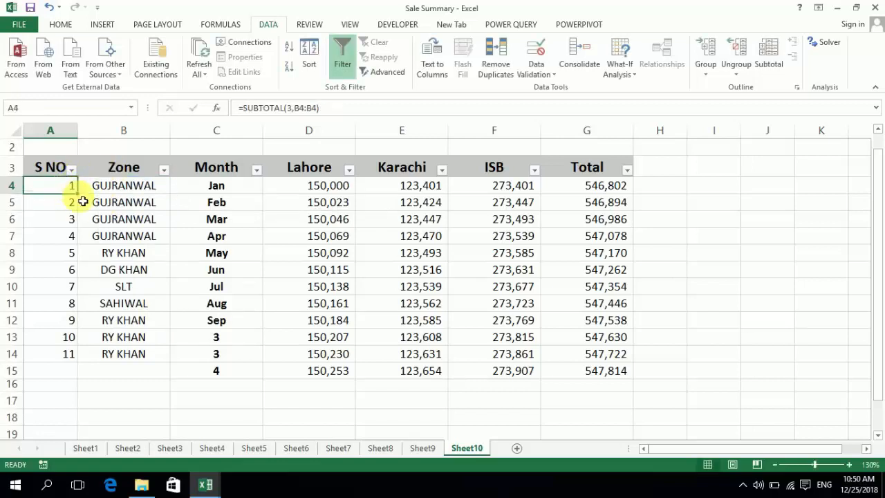
click(82, 200)
click(75, 192)
drag(75, 192, 74, 360)
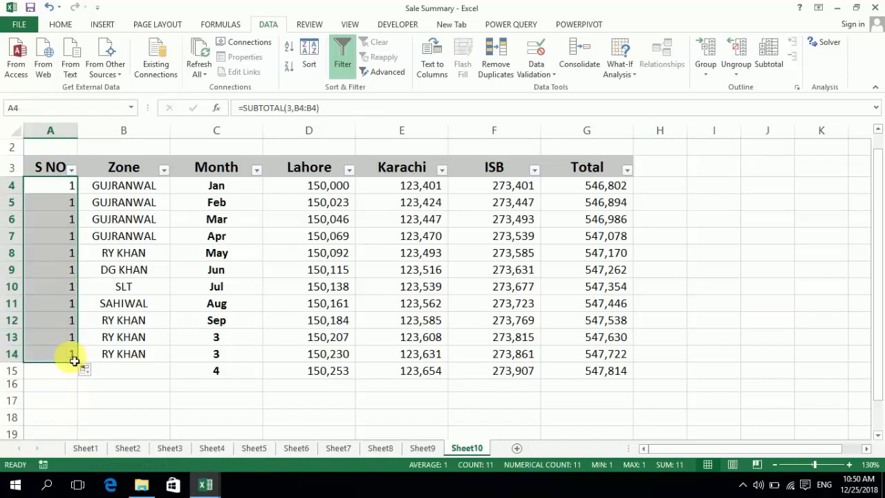
Change the A4 formula to =SUBTOTAL(3,$B$4:B4) and refill it down the S NO column to A14
key(Up)
key(Down)
key(F2)
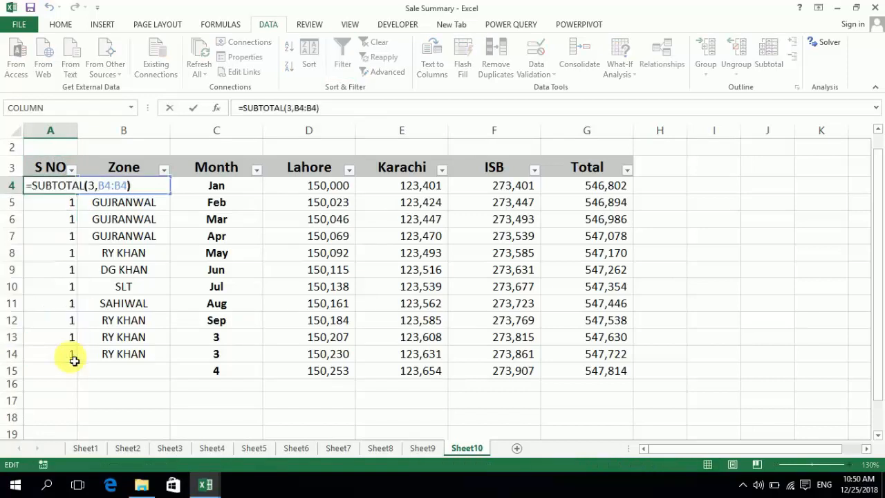
key(Left)
key(Left)
key(Left)
key(Left)
key(Left)
key(Left)
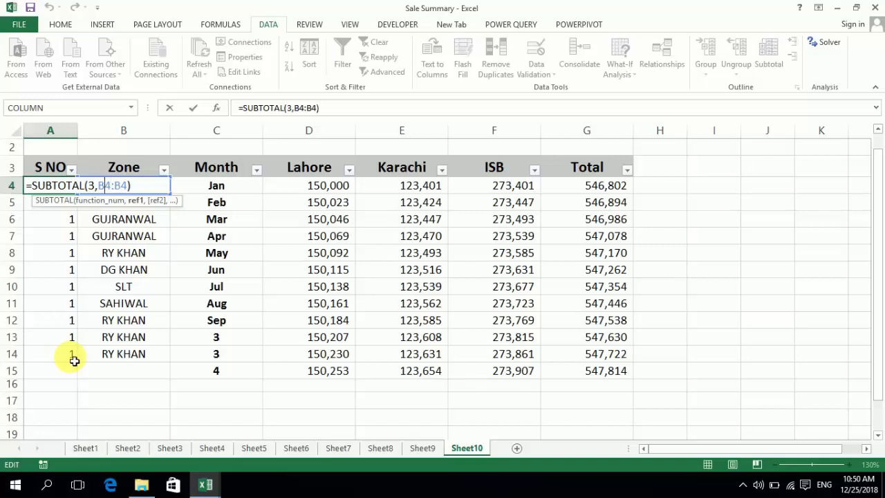
key(F4)
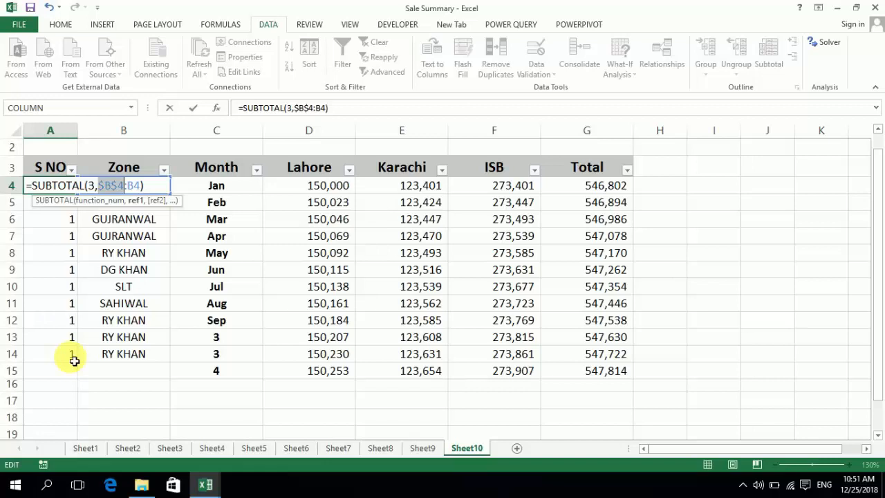
key(Return)
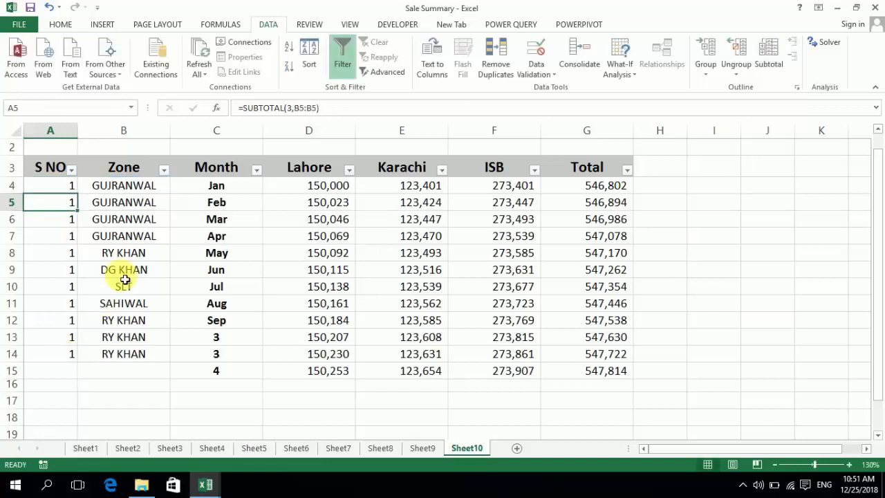
click(73, 186)
drag(78, 193, 80, 369)
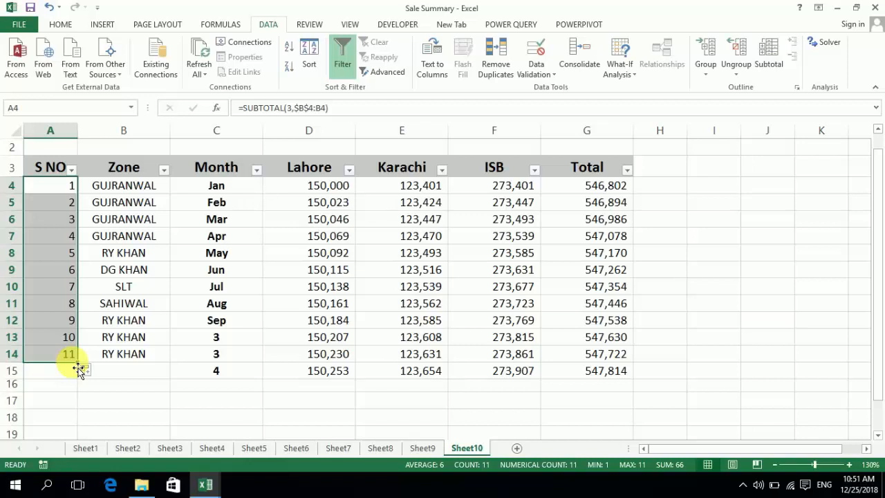
Filter the Zone column to show only the GUJRANWAL rows
click(166, 170)
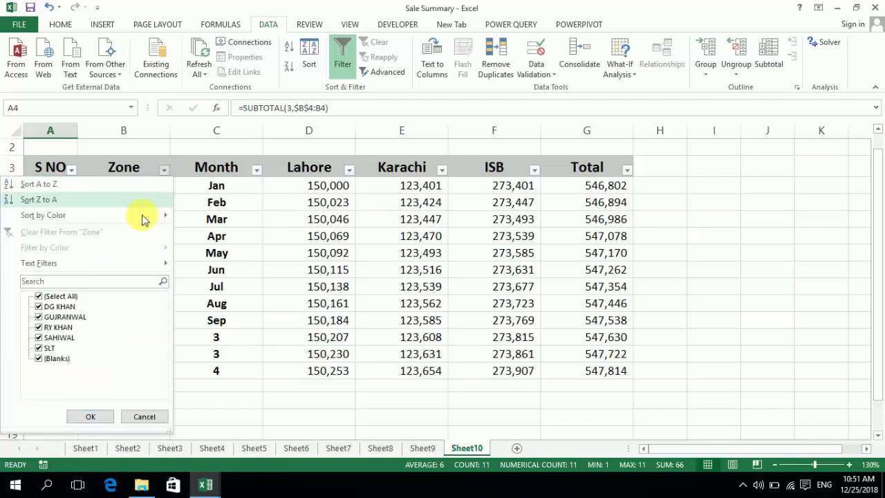
click(61, 297)
click(55, 316)
click(54, 326)
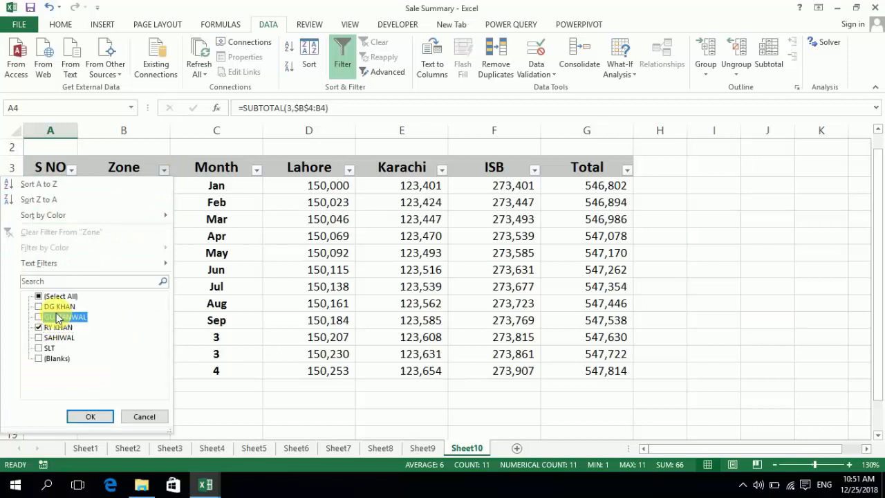
click(54, 327)
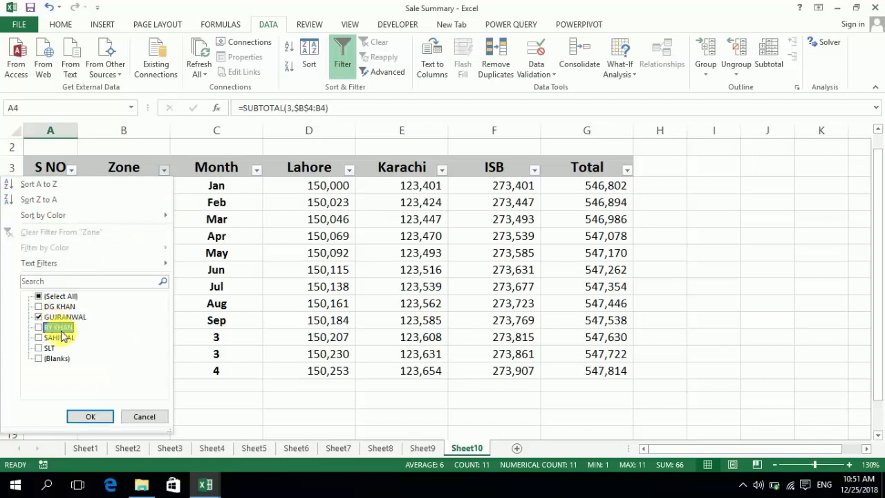
click(94, 417)
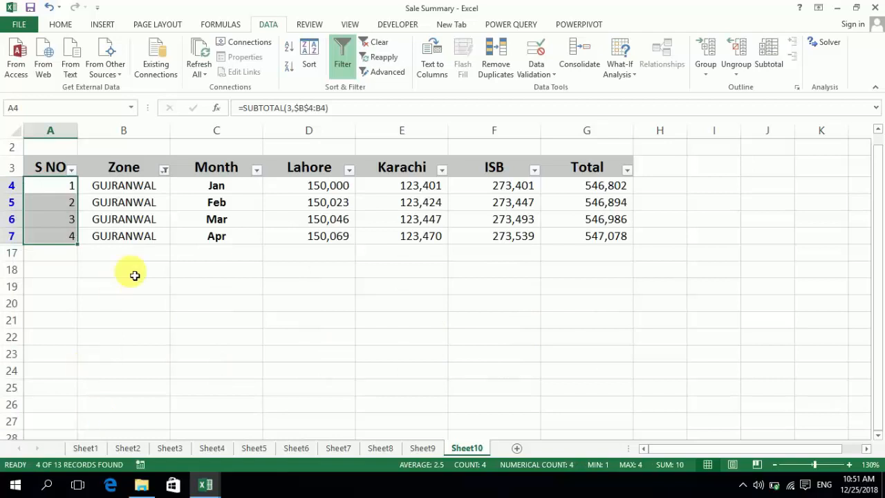
Extend the Zone filter to include DG KHAN and SAHIWAL along with GUJRANWAL
click(166, 171)
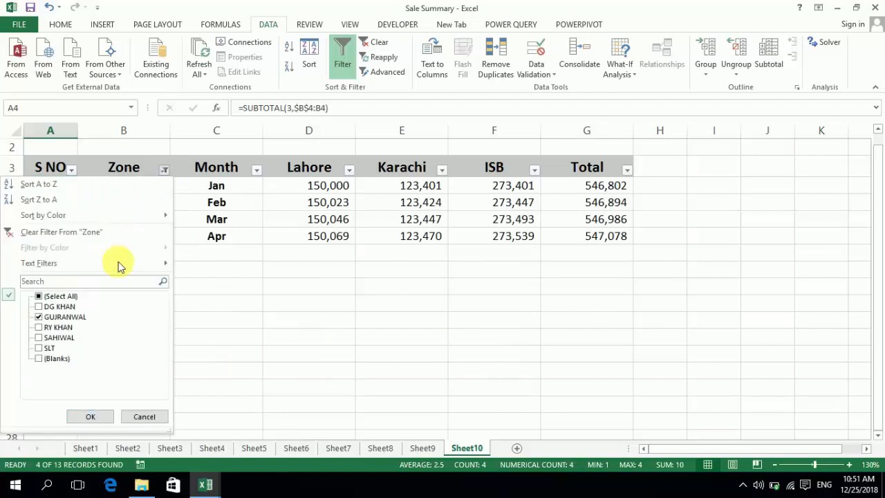
click(47, 307)
click(47, 338)
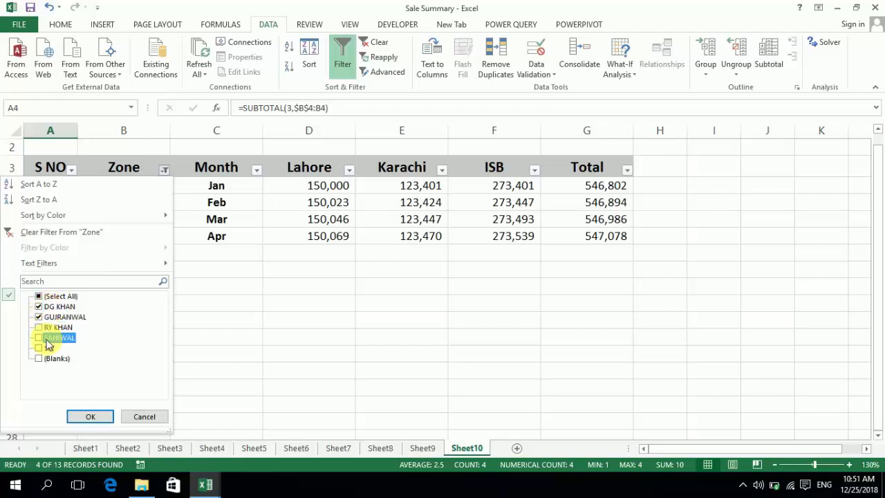
click(97, 416)
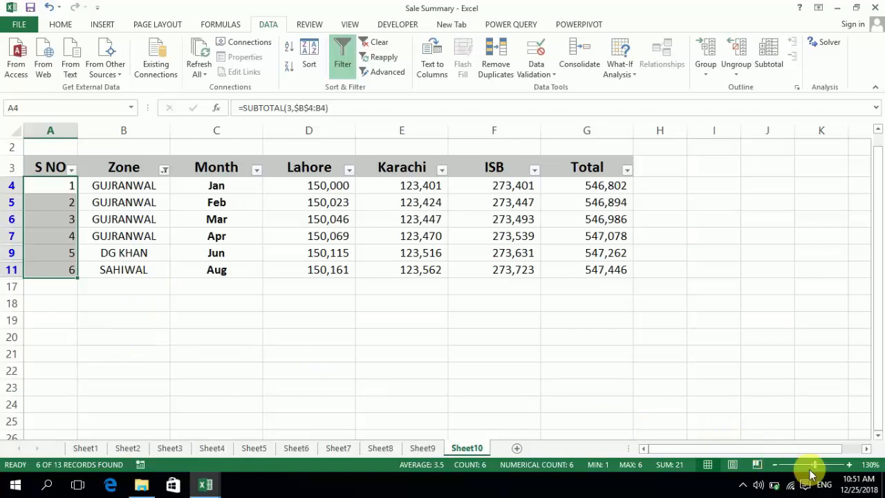
Reset the Zone filter to select all zones so every row is shown again
click(850, 465)
click(849, 466)
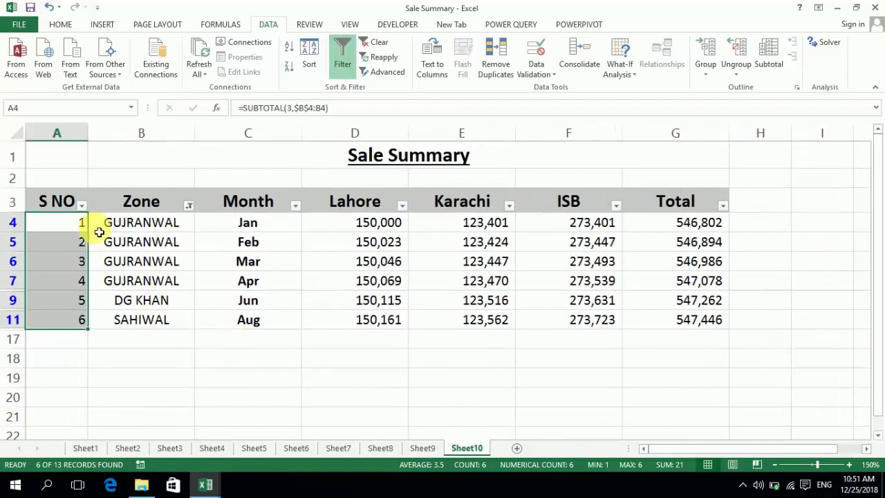
click(189, 205)
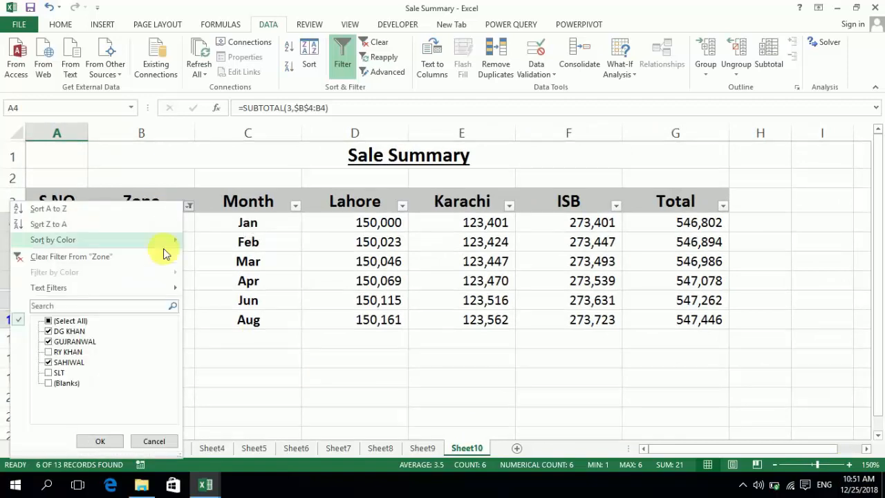
click(61, 321)
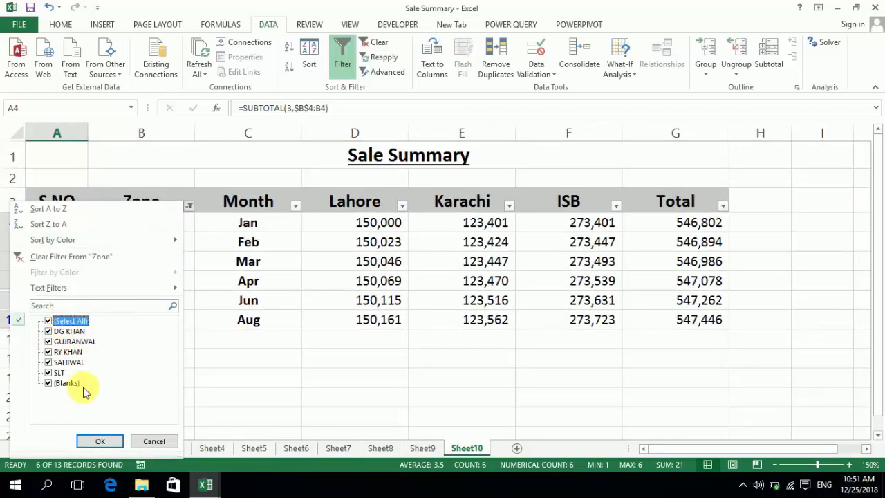
click(97, 440)
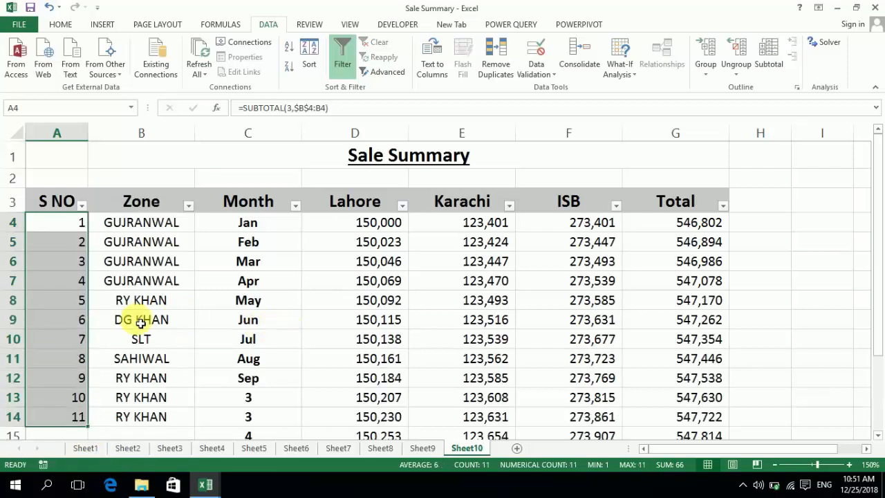
Change the Zone entry for the Mar row in cell B6 to RY KHAN
click(133, 379)
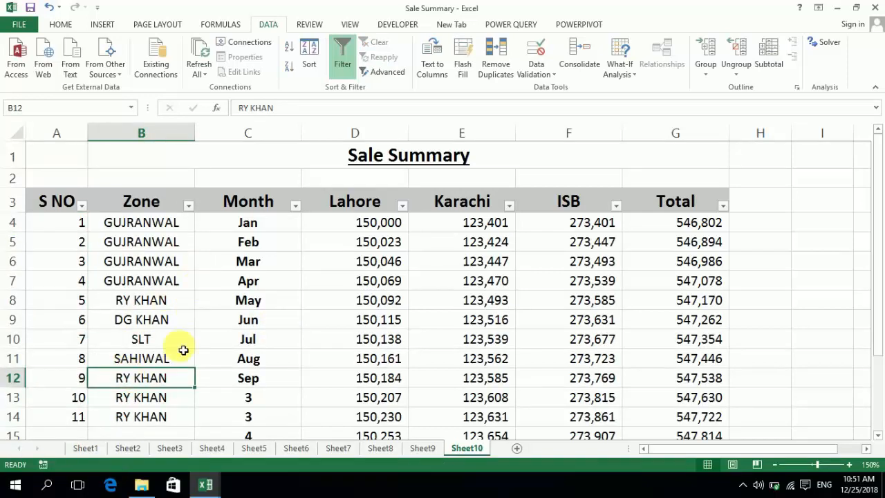
key(Up)
key(Up)
key(Up)
key(Up)
key(Up)
key(Up)
text(RY KHAN)
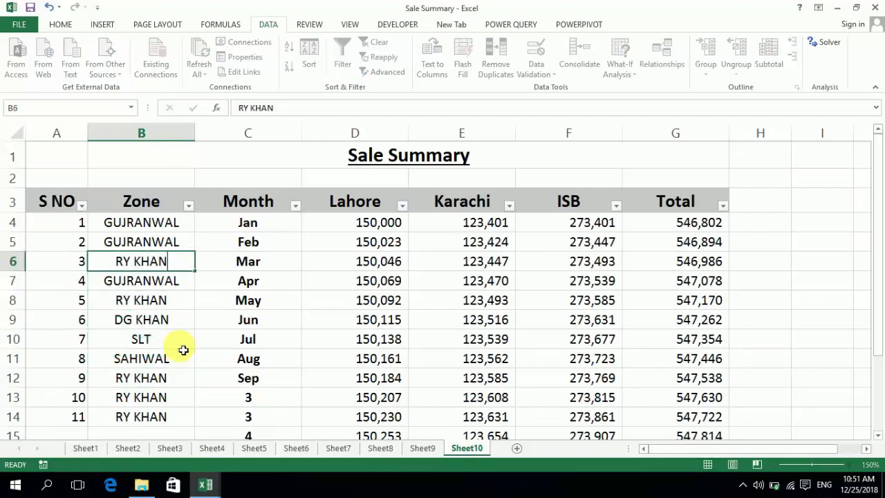
key(Up)
key(Down)
key(Down)
key(Down)
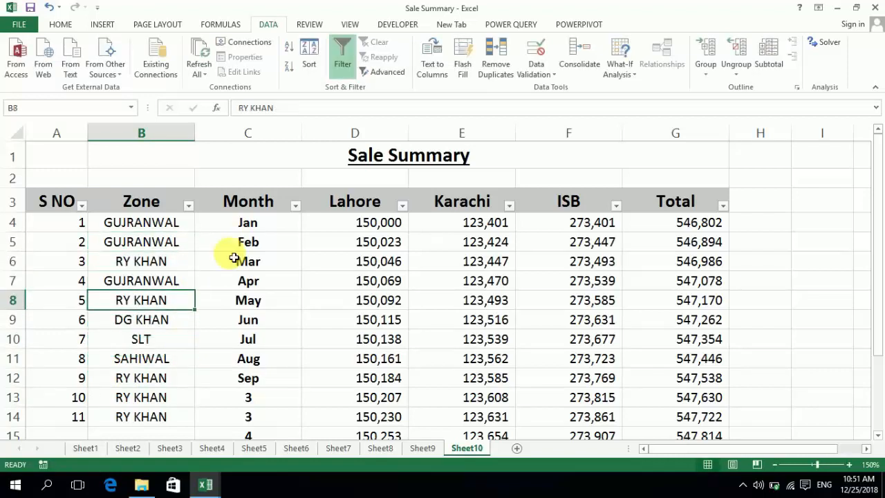
click(188, 206)
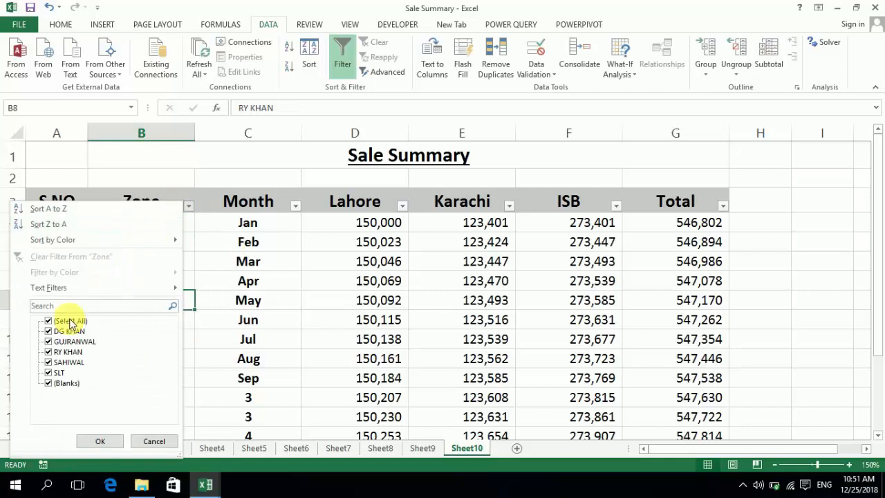
mouse_move(143, 292)
key(Escape)
key(Escape)
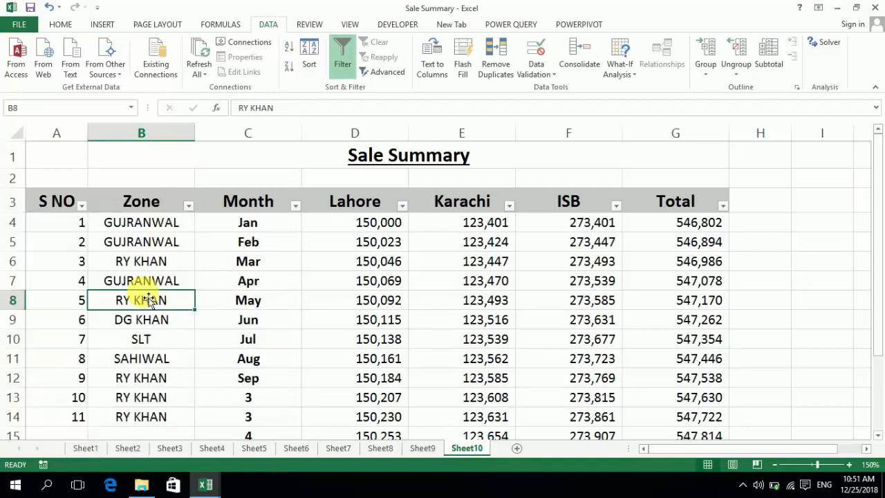
Examine the S NO formulas and Zone entries between rows 6 and 13 of the unfiltered table
key(Left)
key(Down)
key(Down)
key(Down)
key(Down)
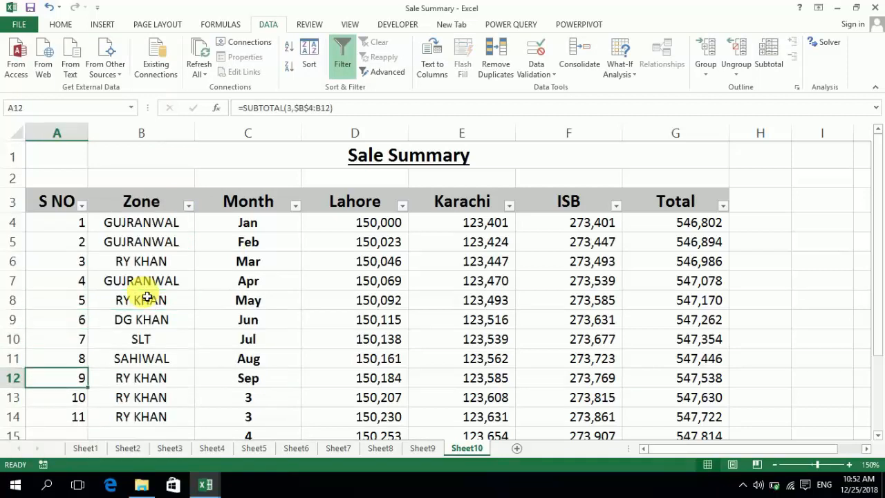
key(Down)
key(Right)
key(Up)
key(Up)
key(Up)
key(Up)
key(Up)
key(Up)
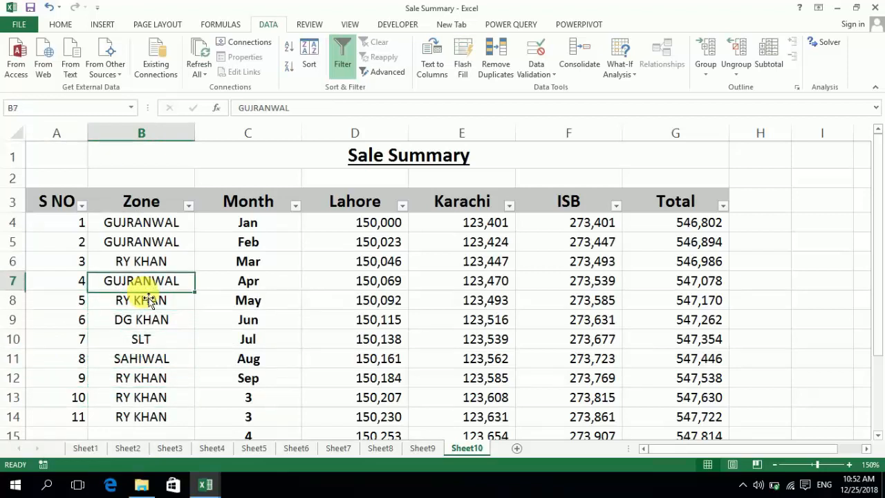
key(Up)
key(Left)
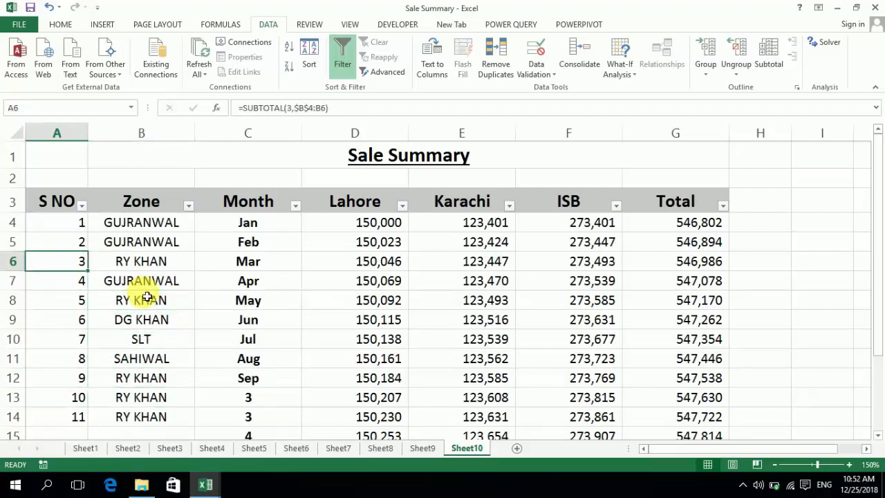
Filter the Zone column to show only the RY KHAN rows
click(175, 266)
click(188, 206)
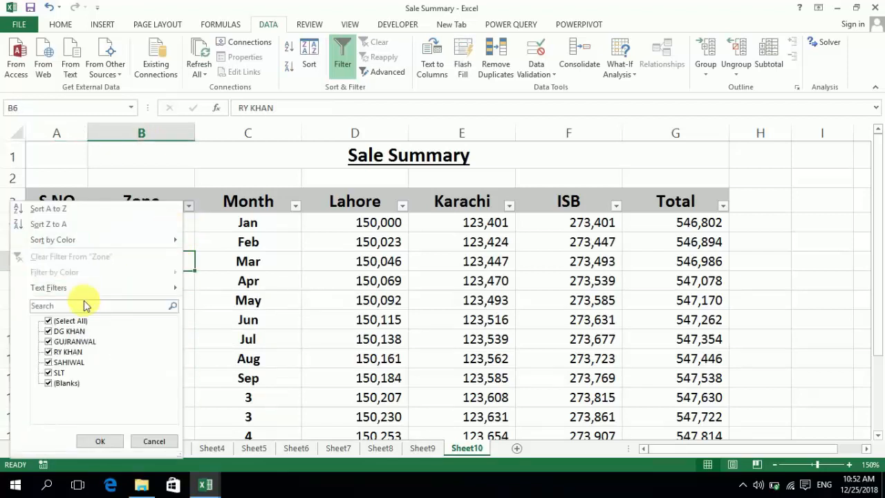
click(64, 321)
click(61, 351)
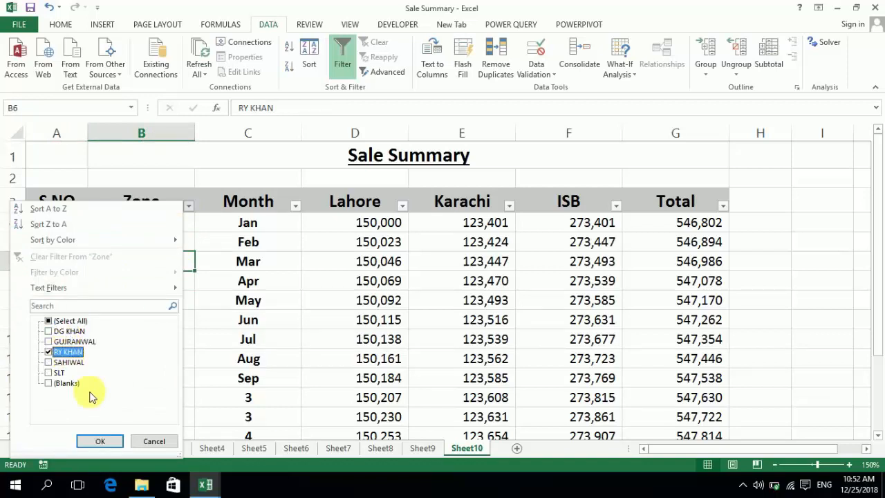
click(100, 441)
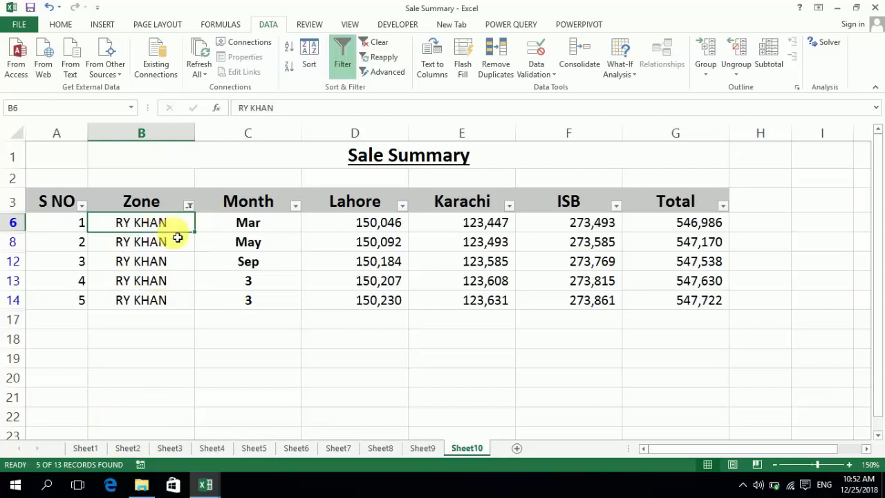
Review the Zone entries of the filtered RY KHAN rows, from the Zone header down to row 12
key(Down)
key(Up)
key(Up)
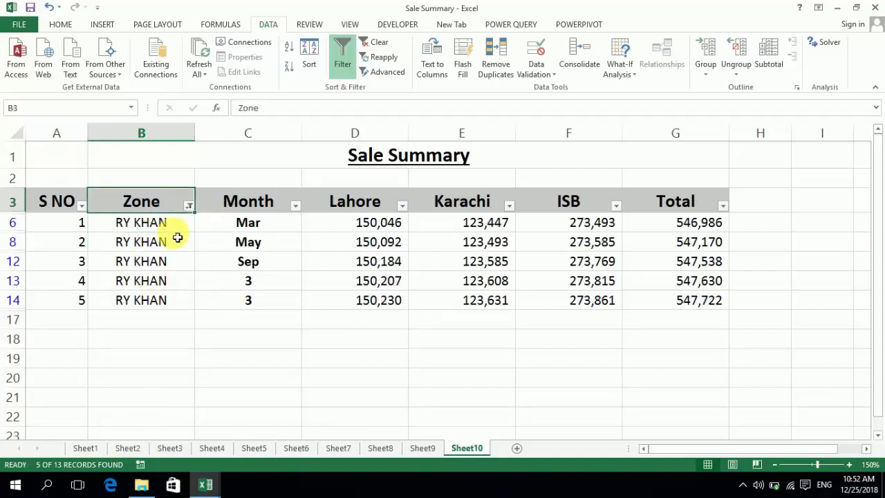
key(Down)
key(Down)
key(Up)
key(Down)
key(Down)
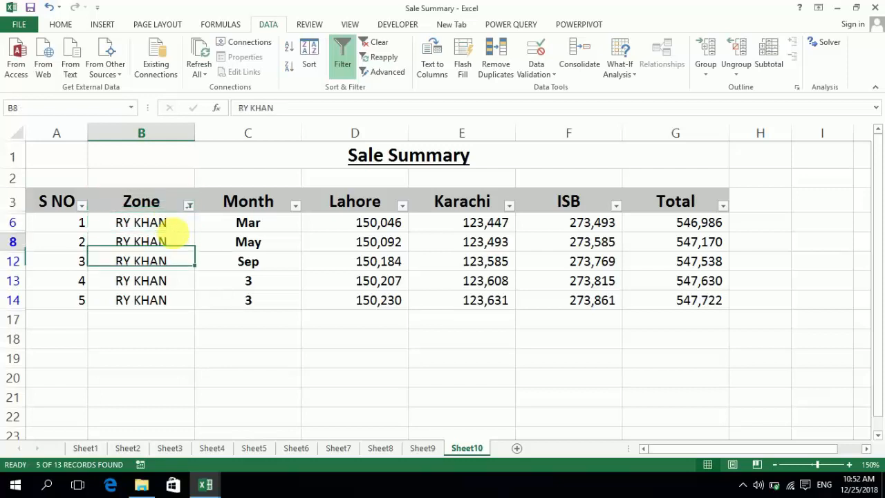
key(Up)
key(Up)
key(Up)
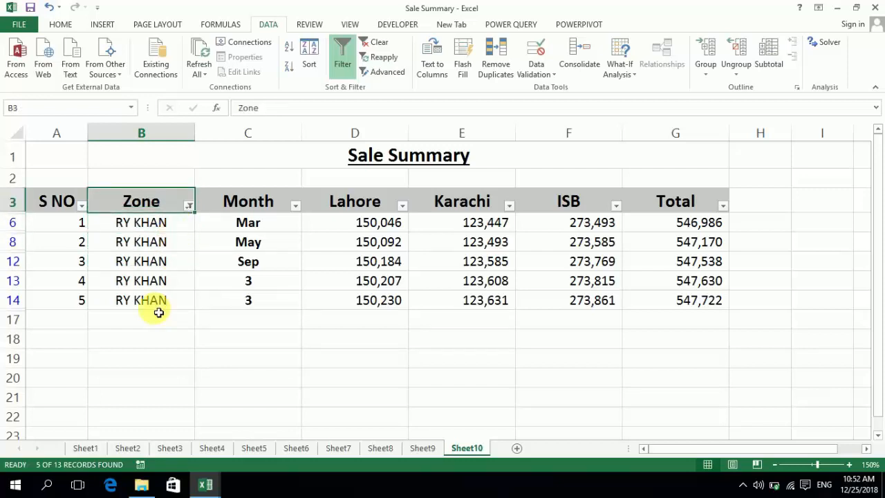
click(177, 225)
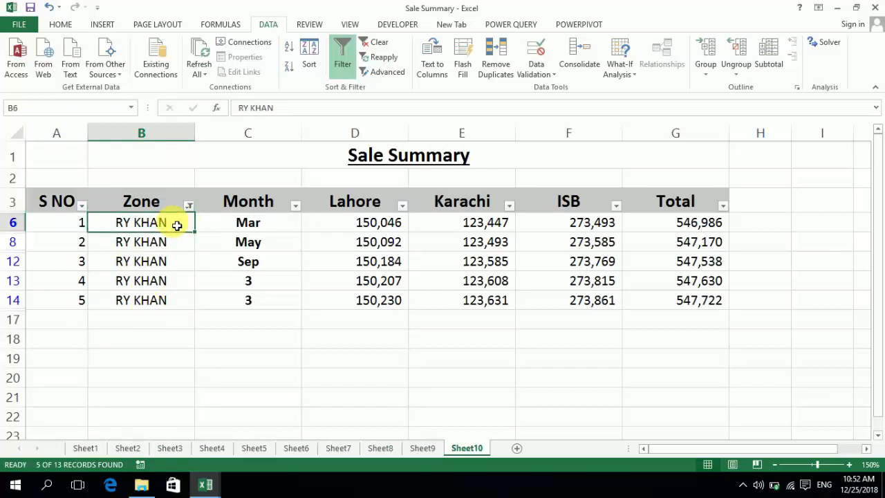